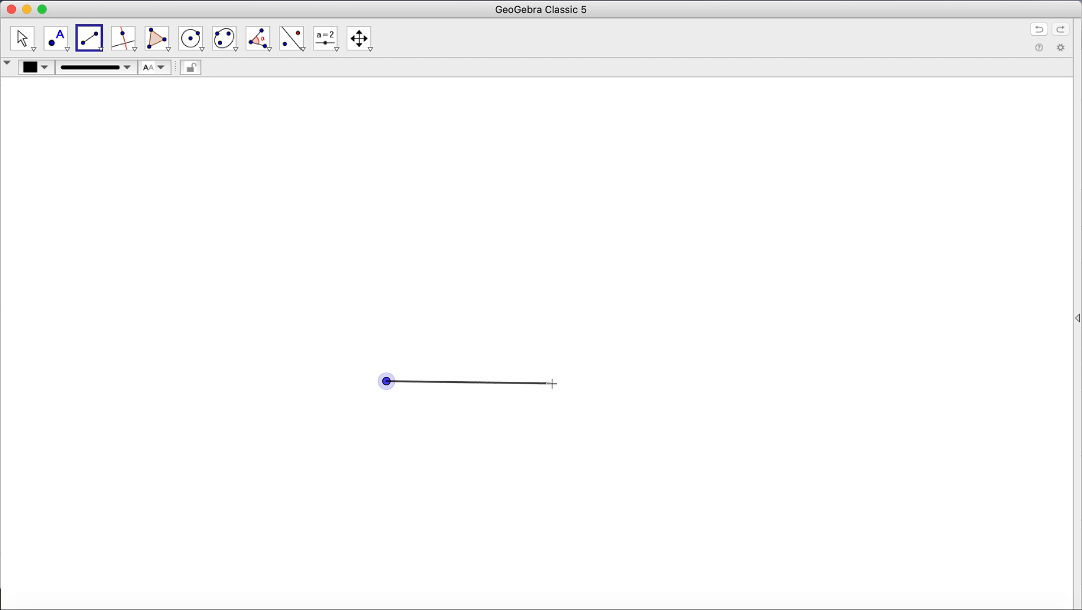
Step: Show the labels of segment endpoints A and B, level the segment, and place both labels below their points
{"action": "left_click", "coordinate": [22, 39]}
{"action": "right_click", "coordinate": [392, 387]}
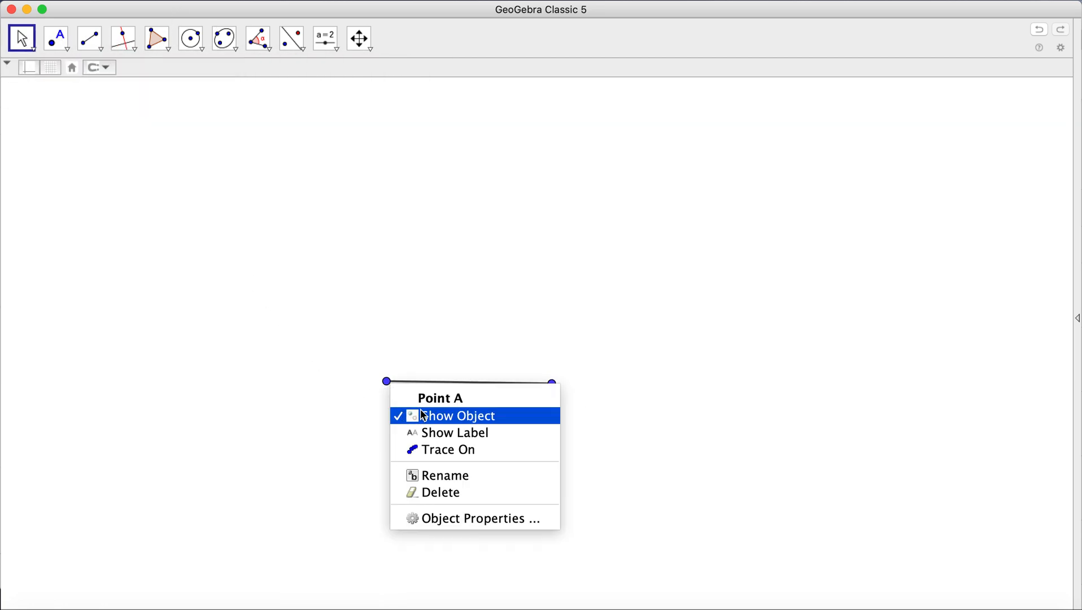
{"action": "left_click", "coordinate": [442, 431]}
{"action": "left_click_drag", "start_coordinate": [556, 389], "coordinate": [559, 387]}
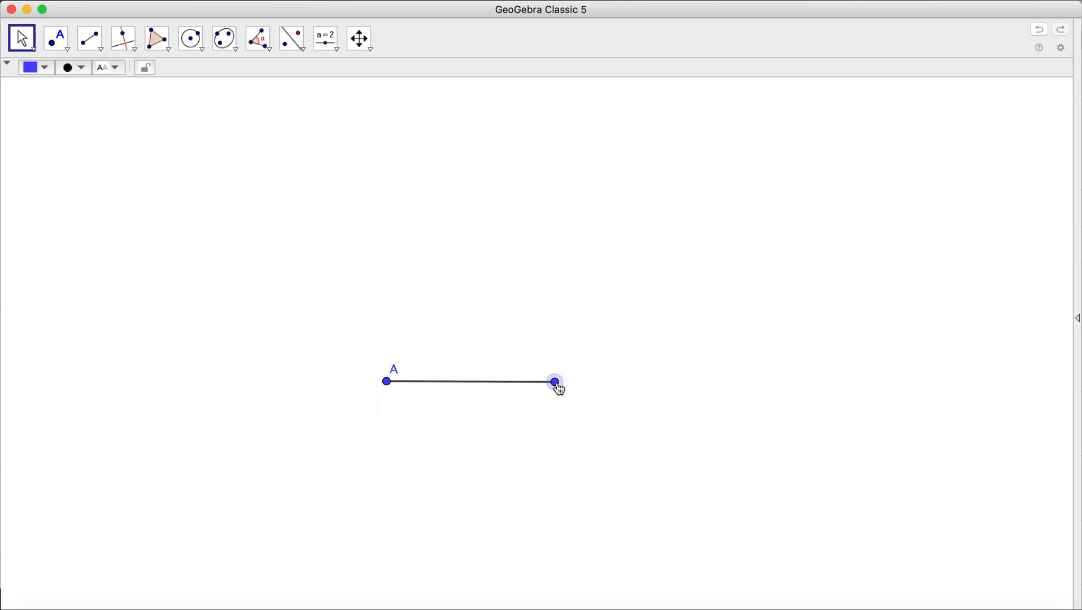
{"action": "right_click", "coordinate": [555, 387]}
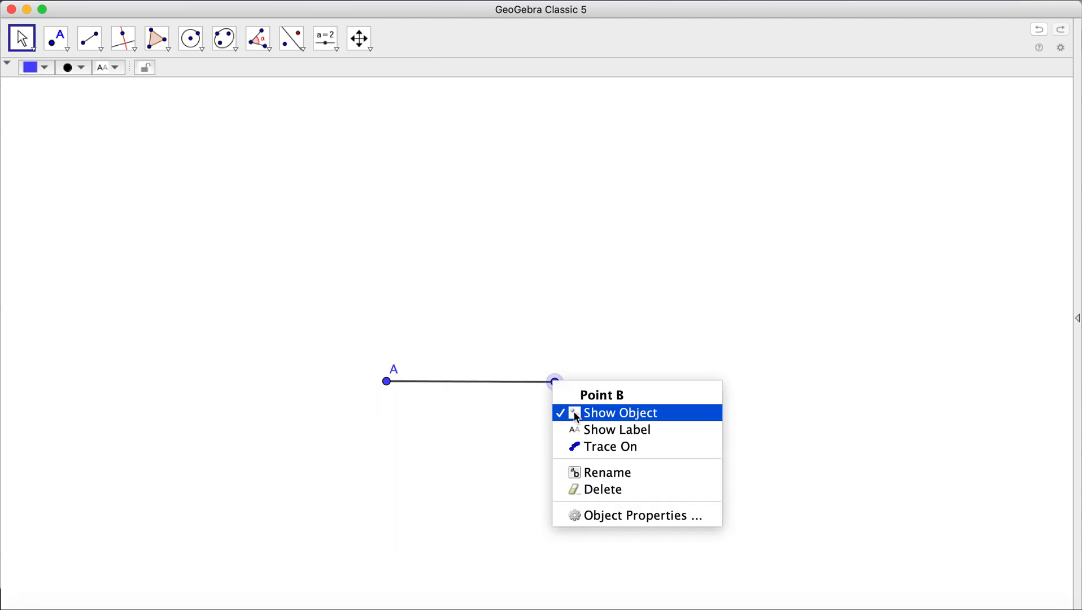
{"action": "left_click", "coordinate": [574, 430]}
{"action": "left_click", "coordinate": [410, 350]}
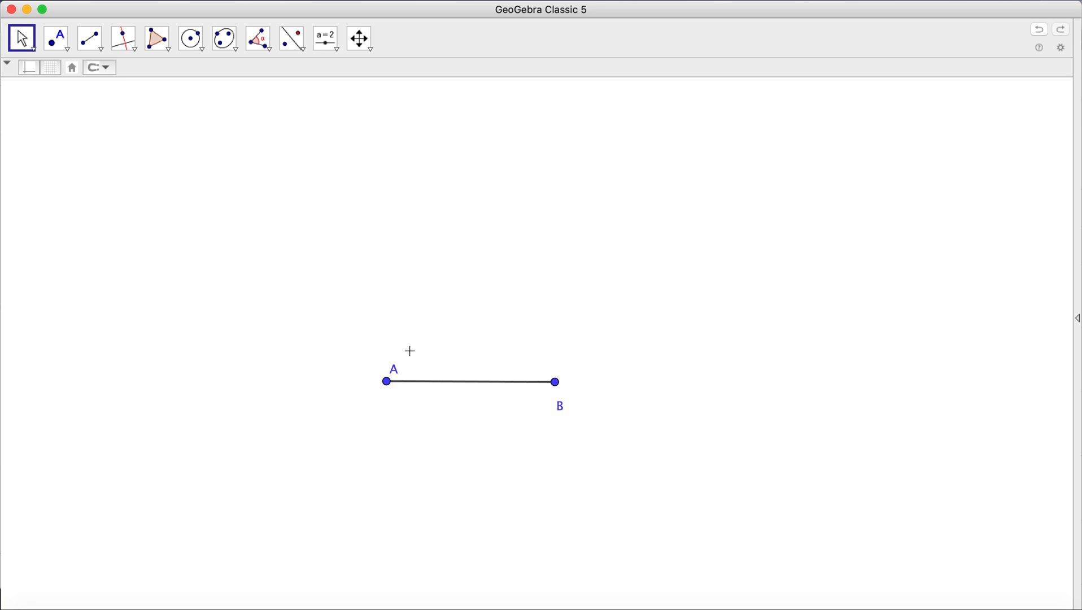
{"action": "left_click_drag", "start_coordinate": [394, 373], "coordinate": [380, 407]}
{"action": "left_click", "coordinate": [559, 401]}
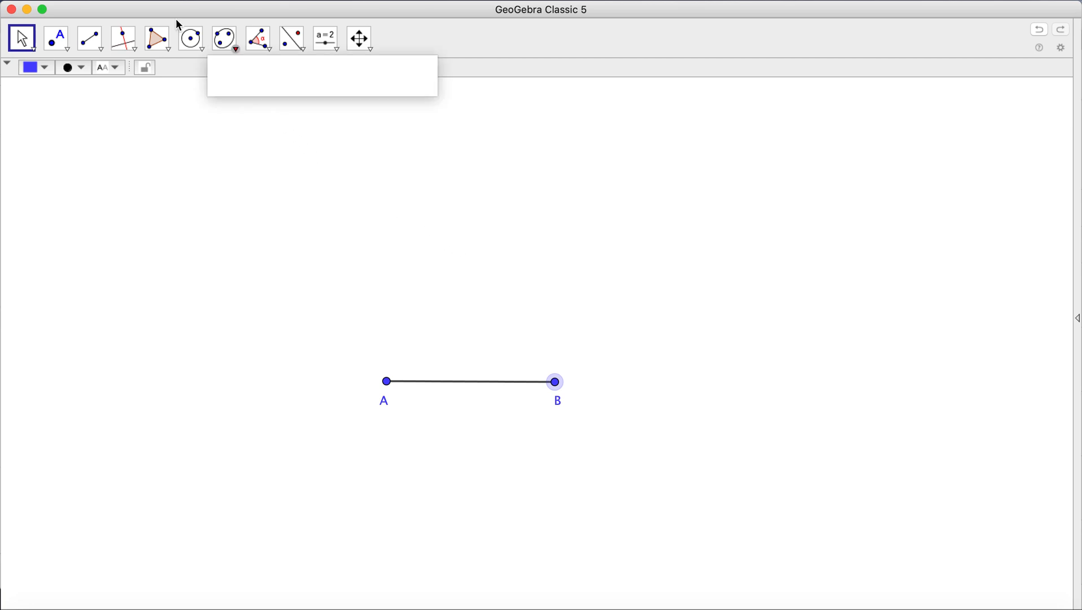
Step: Draw a circle centred at A through B and one centred at B through A, keeping segment AB level
{"action": "left_click", "coordinate": [190, 39]}
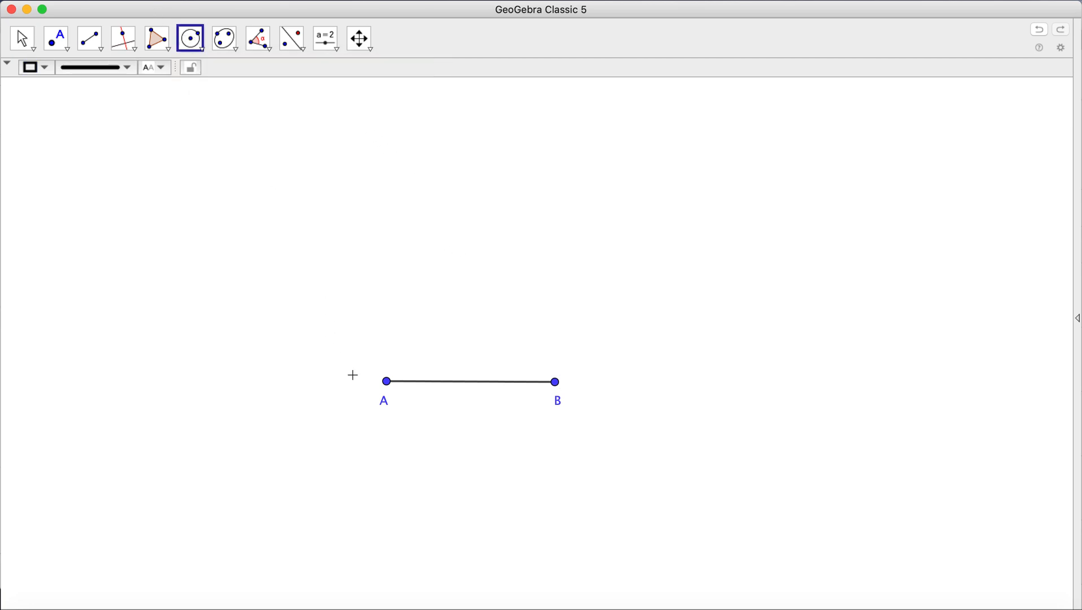
{"action": "left_click", "coordinate": [387, 382]}
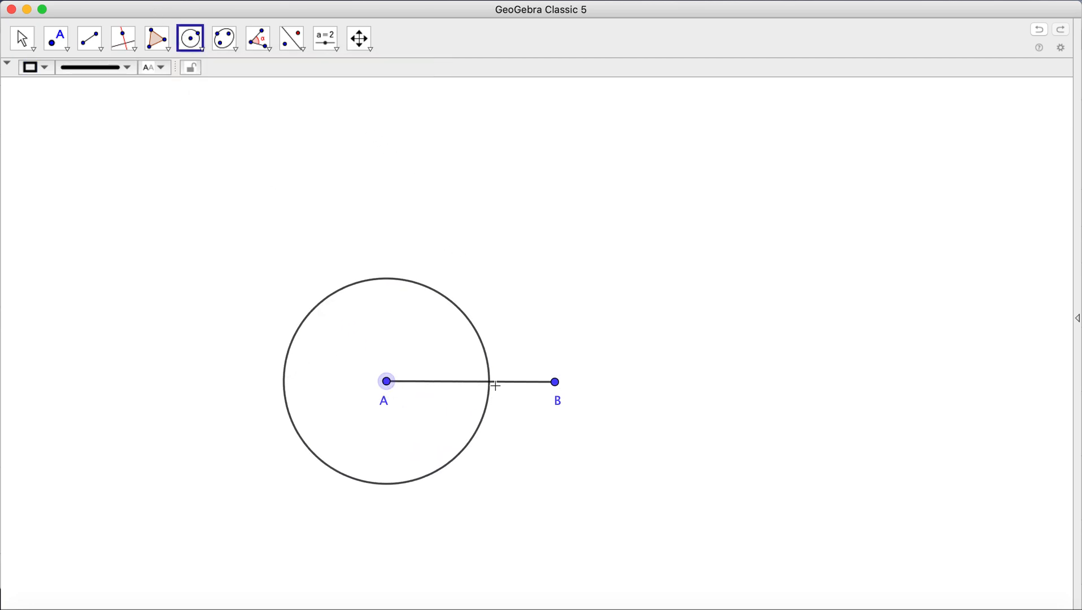
{"action": "left_click", "coordinate": [556, 383]}
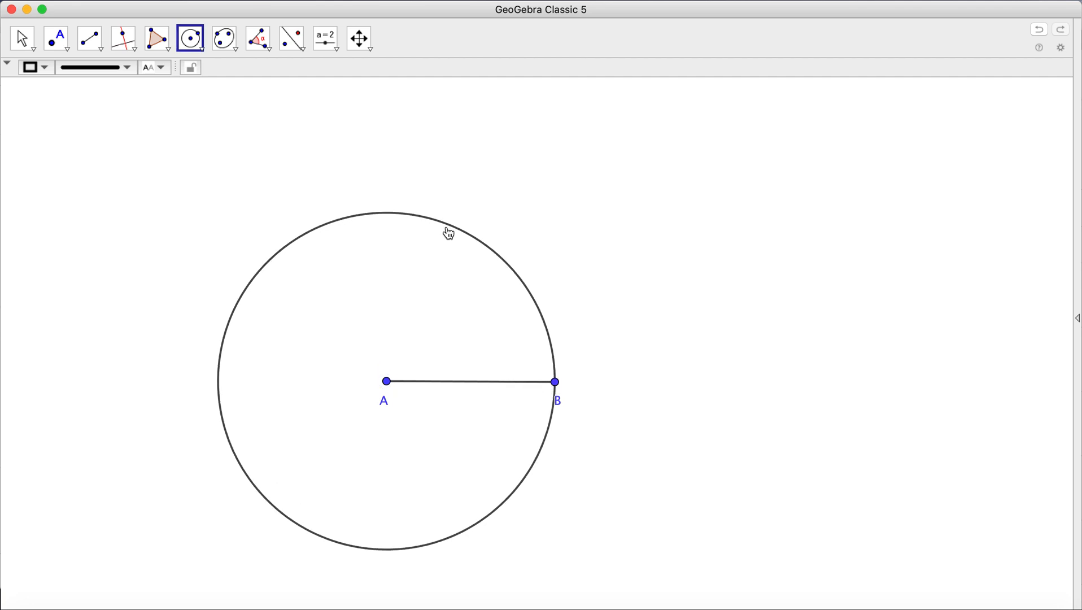
{"action": "left_click", "coordinate": [555, 382]}
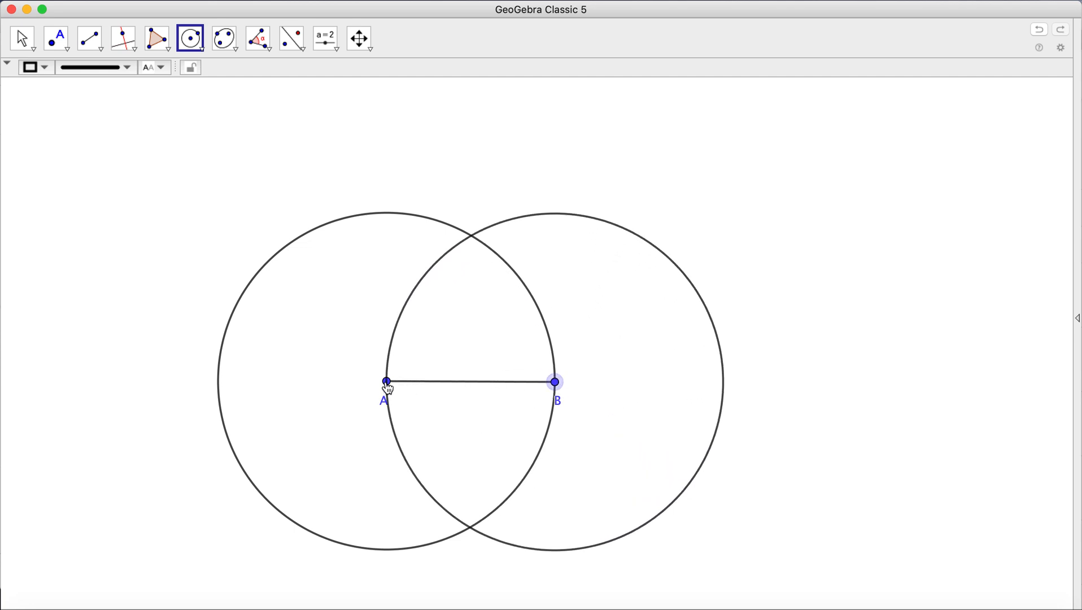
{"action": "left_click", "coordinate": [386, 383]}
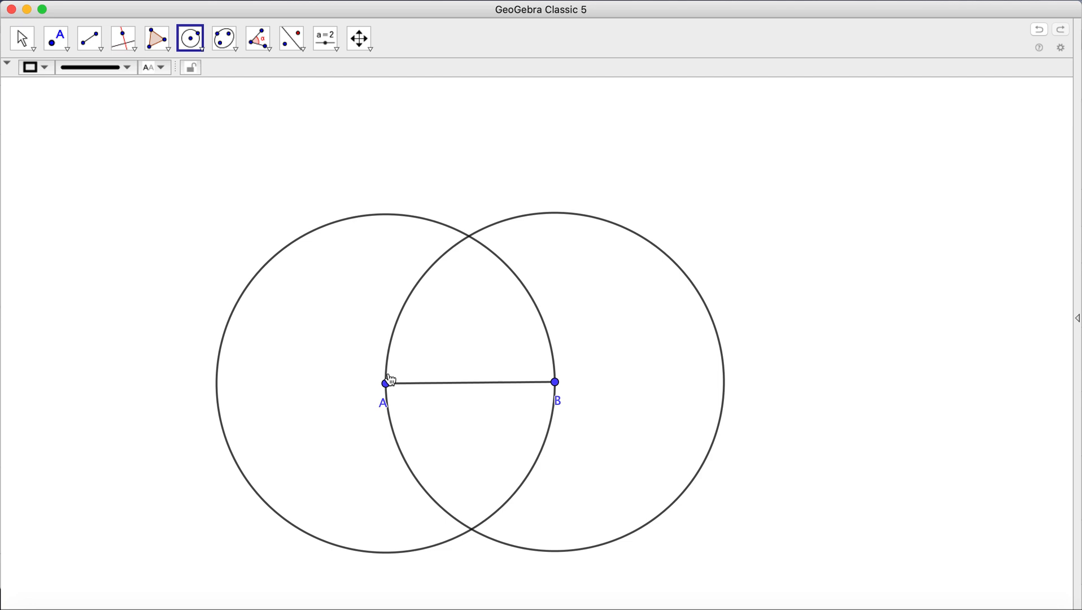
{"action": "key", "text": "Escape"}
{"action": "left_click_drag", "start_coordinate": [386, 382], "coordinate": [385, 381]}
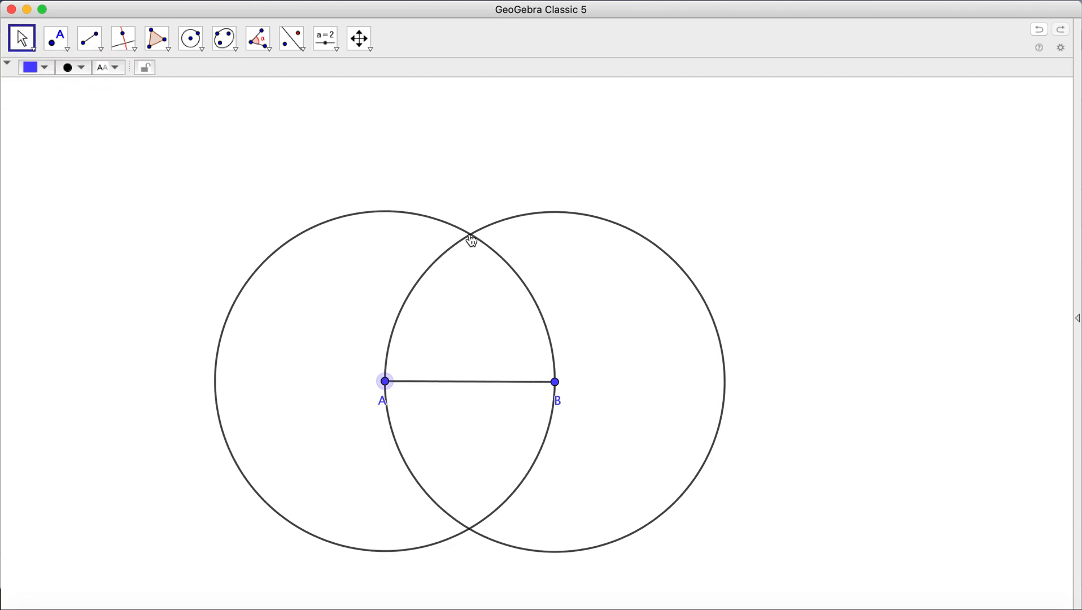
Step: Mark the upper intersection of the two circles with a point and show its label directly above it
{"action": "left_click", "coordinate": [57, 38]}
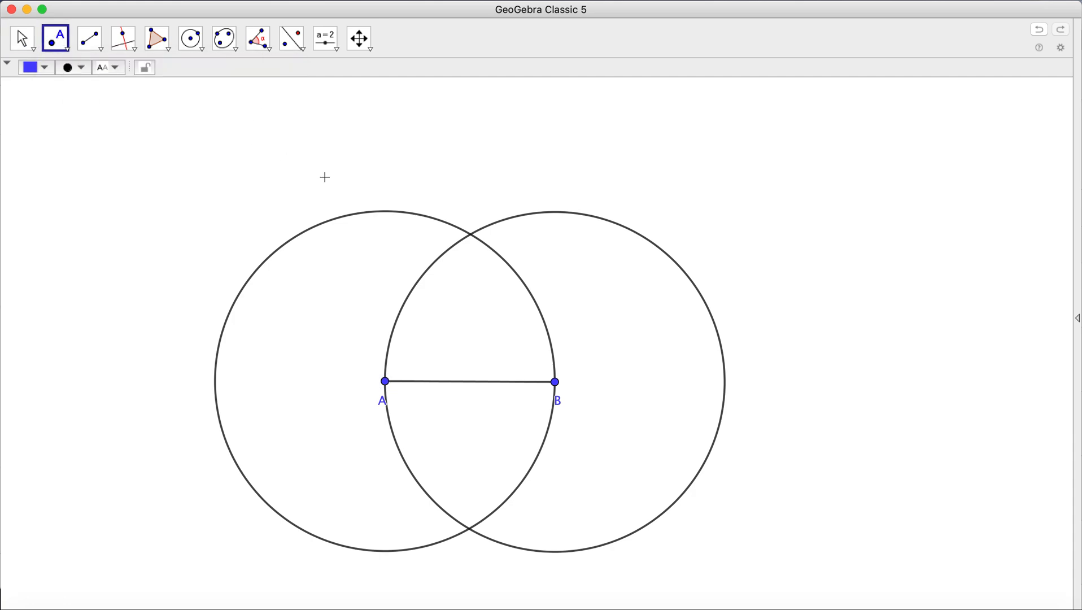
{"action": "left_click", "coordinate": [472, 236]}
{"action": "left_click", "coordinate": [22, 40]}
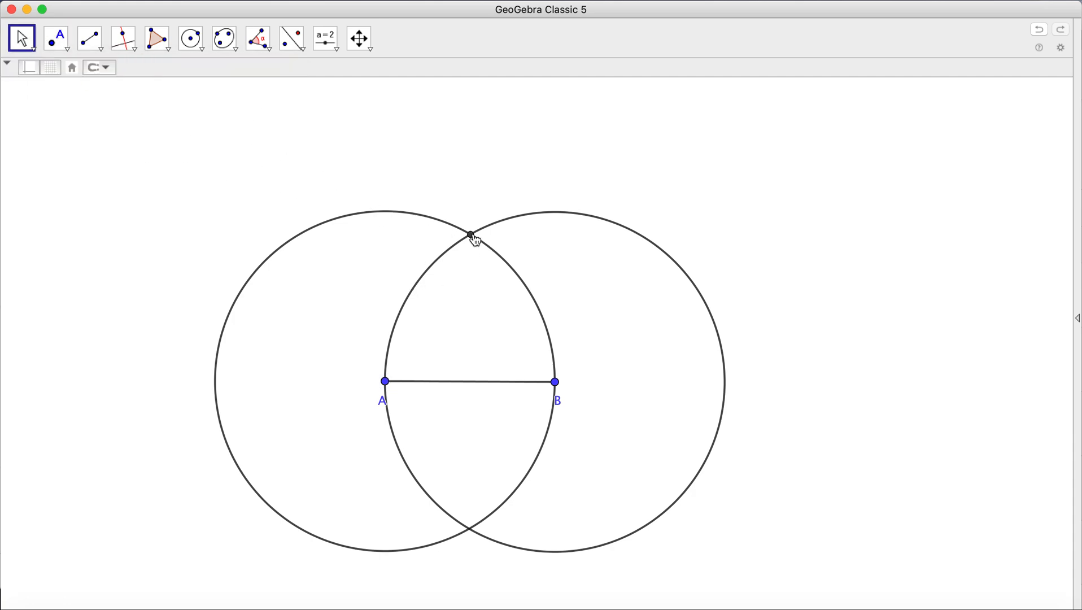
{"action": "right_click", "coordinate": [473, 236]}
{"action": "left_click", "coordinate": [508, 284]}
{"action": "left_click", "coordinate": [472, 223]}
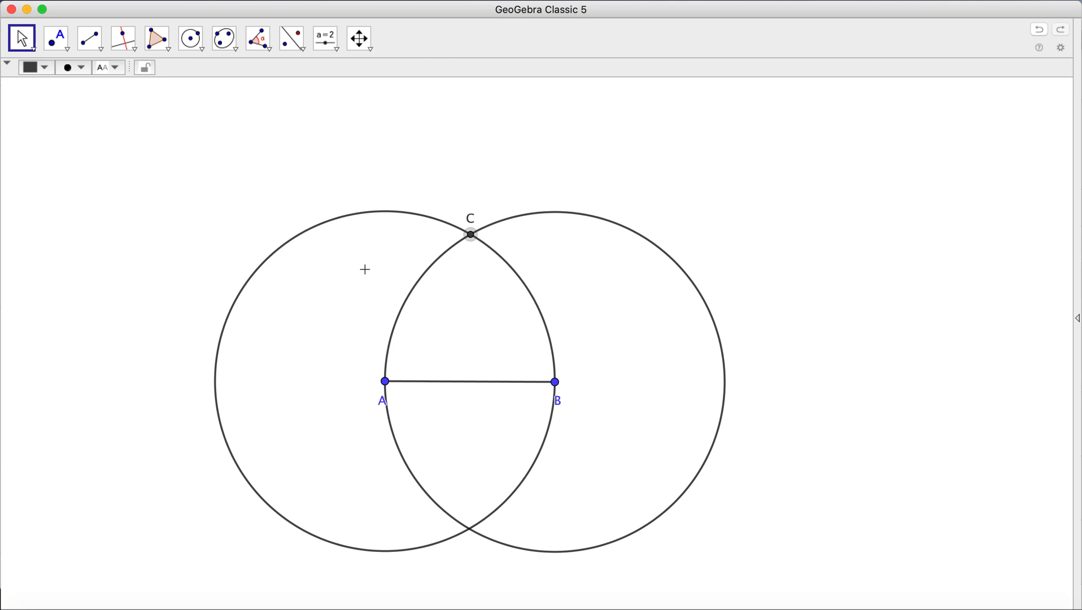
Step: Draw a third circle centred at C and passing through A
{"action": "scroll", "coordinate": [365, 271], "scroll_direction": "up", "scroll_amount": 2}
{"action": "scroll", "coordinate": [366, 271], "scroll_direction": "down", "scroll_amount": 4}
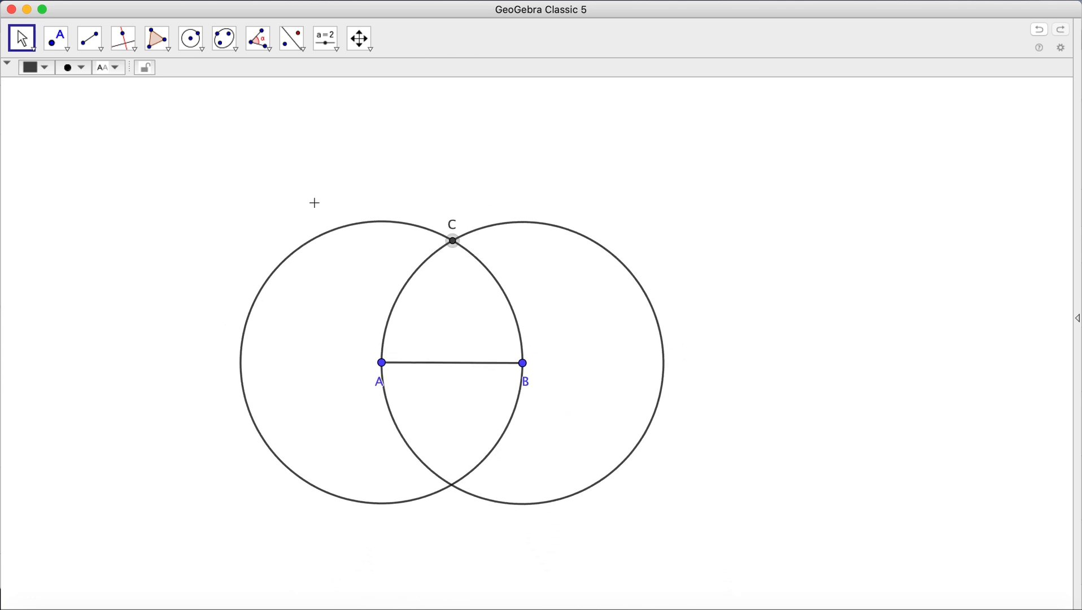
{"action": "left_click_drag", "start_coordinate": [215, 180], "coordinate": [231, 239]}
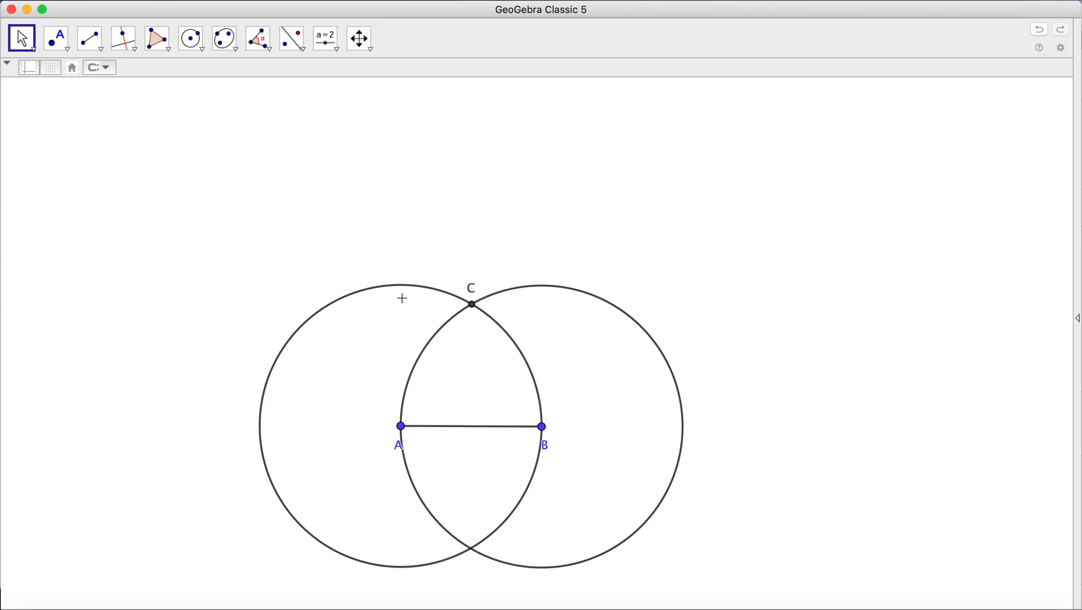
{"action": "left_click", "coordinate": [190, 39]}
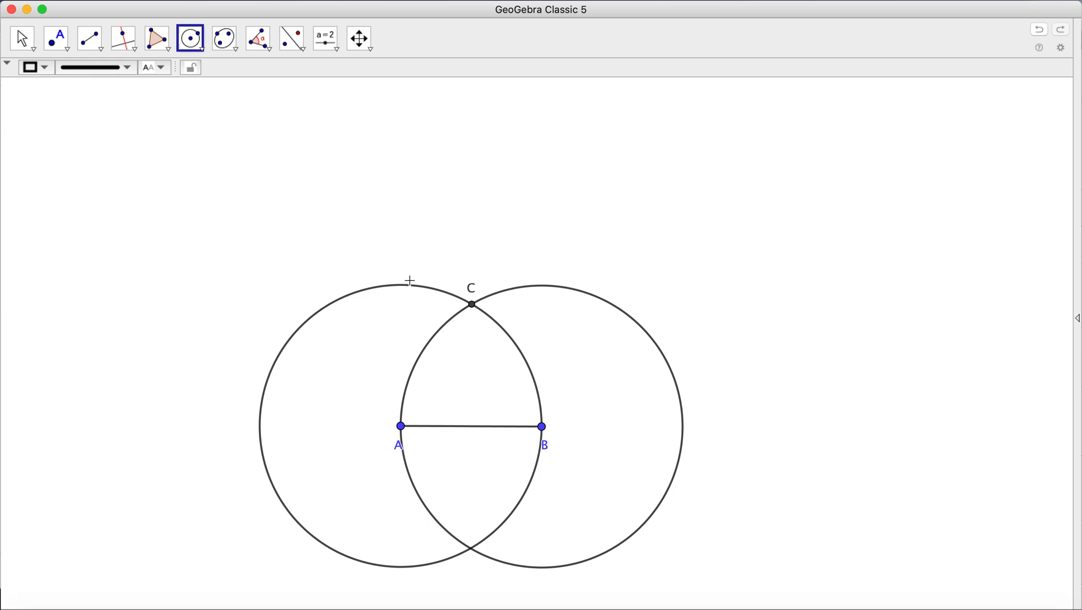
{"action": "left_click", "coordinate": [472, 305]}
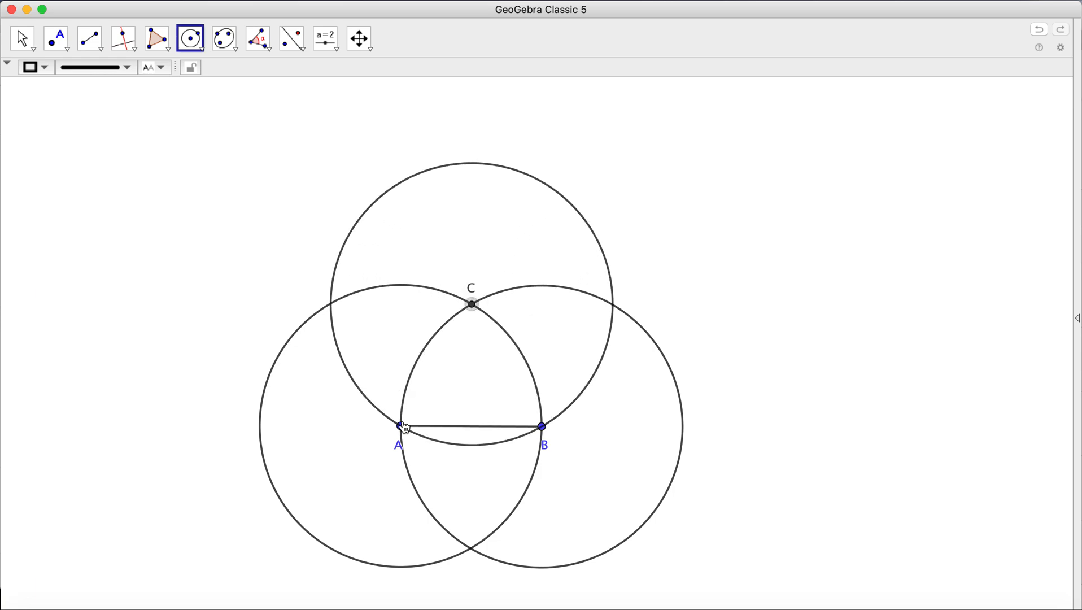
{"action": "left_click", "coordinate": [402, 427]}
Step: Mark points where the circle centred at C meets the outer sides of the circles centred at A and B
{"action": "left_click", "coordinate": [55, 39]}
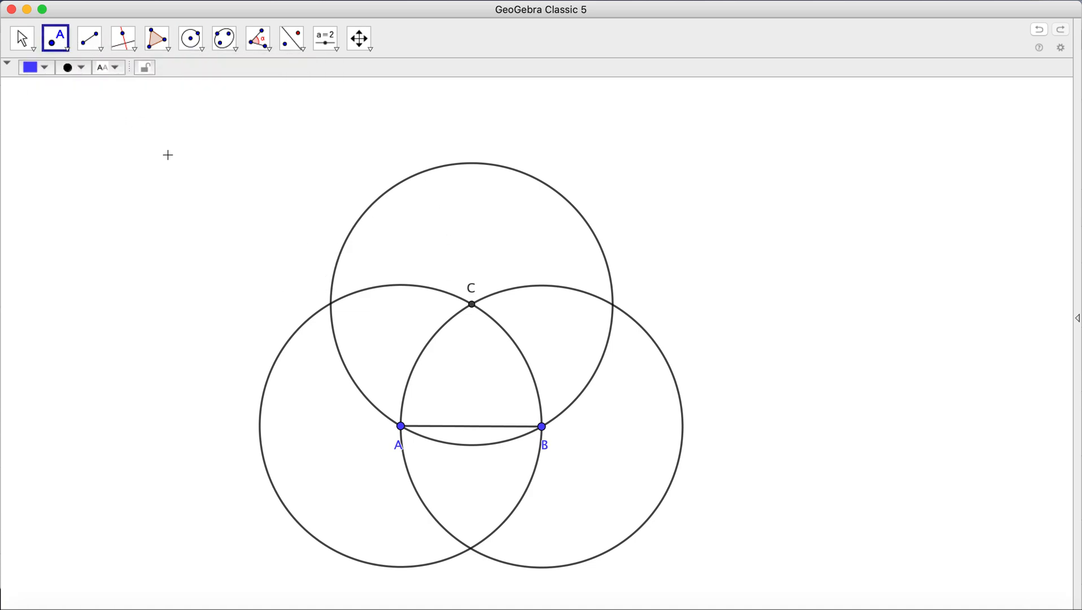
{"action": "left_click", "coordinate": [332, 304]}
{"action": "left_click", "coordinate": [613, 305]}
Step: Show the labels of the two new intersection points and place them outside the circles
{"action": "right_click", "coordinate": [333, 308]}
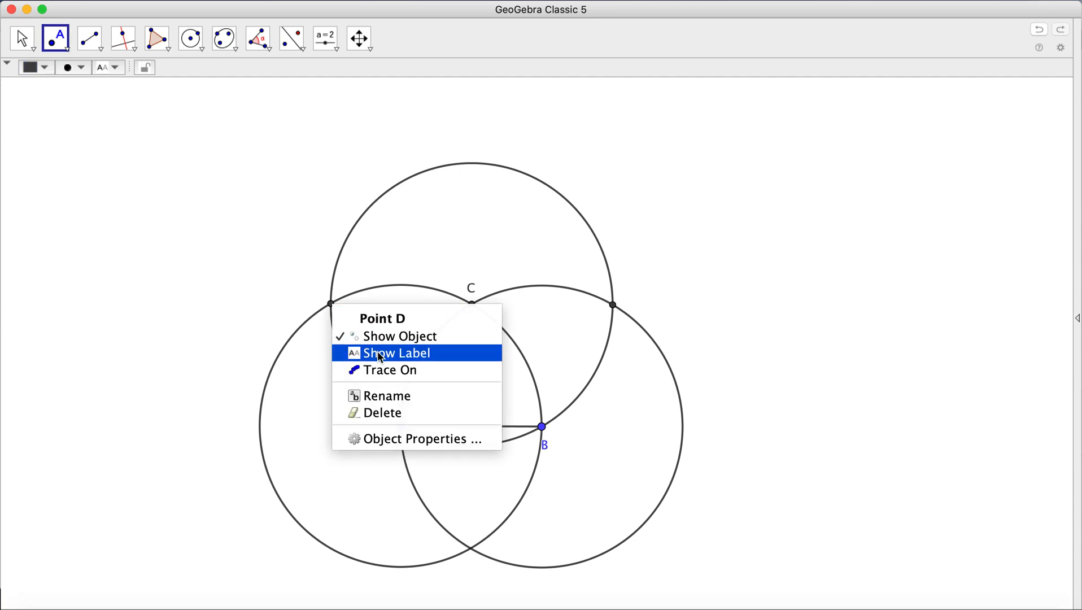
{"action": "left_click", "coordinate": [385, 354]}
{"action": "right_click", "coordinate": [615, 309]}
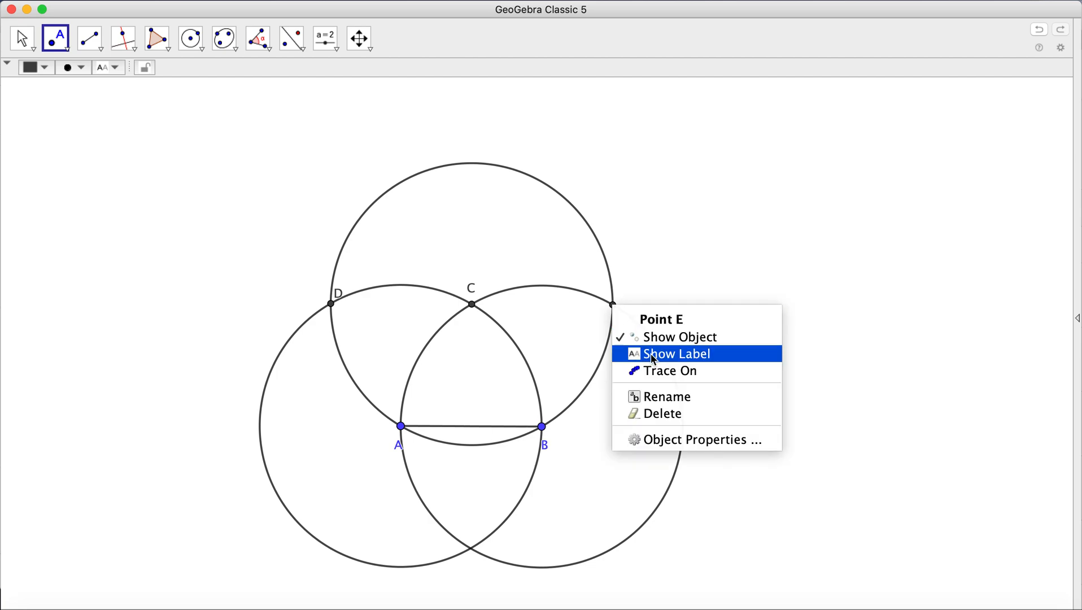
{"action": "left_click", "coordinate": [655, 353]}
{"action": "left_click_drag", "start_coordinate": [338, 294], "coordinate": [314, 291]}
{"action": "left_click_drag", "start_coordinate": [621, 298], "coordinate": [626, 298]}
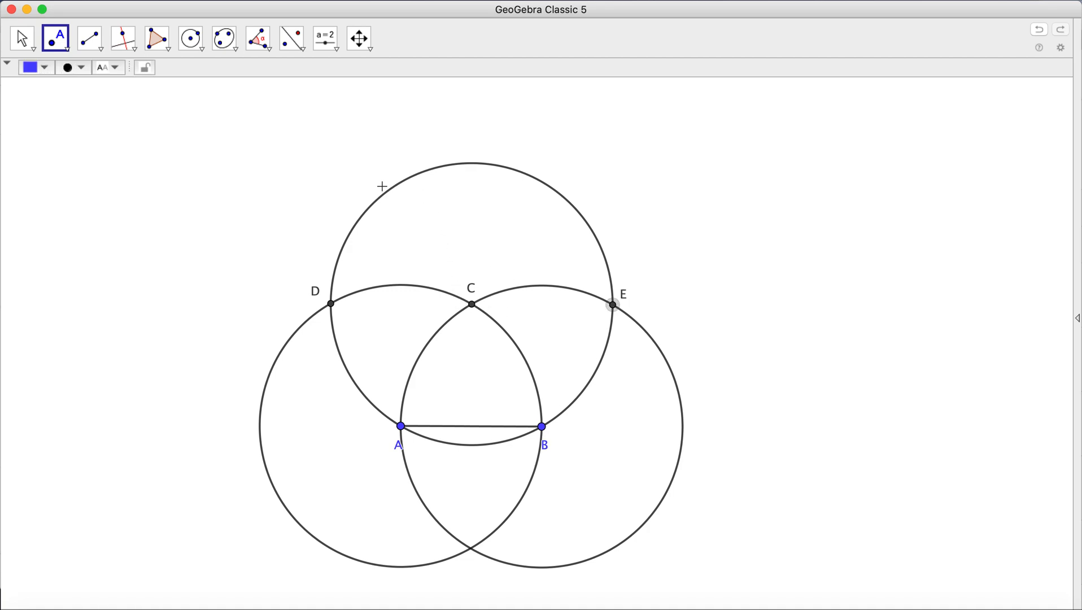
Step: Draw segments from D to A and from B to E
{"action": "left_click", "coordinate": [90, 38]}
{"action": "left_click", "coordinate": [331, 304]}
{"action": "left_click", "coordinate": [402, 427]}
{"action": "left_click", "coordinate": [542, 427]}
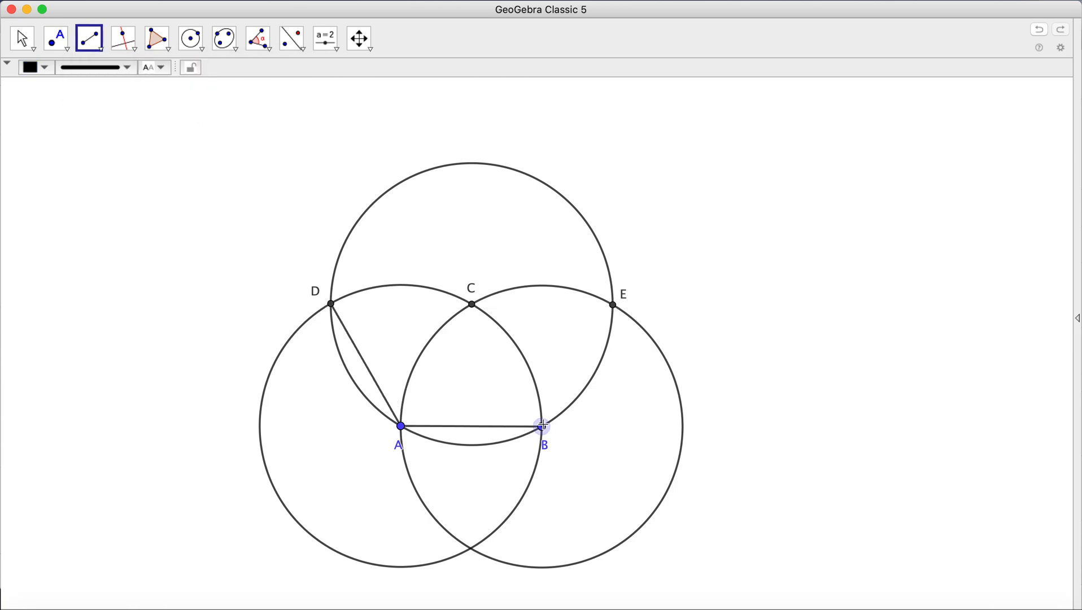
{"action": "left_click", "coordinate": [614, 306]}
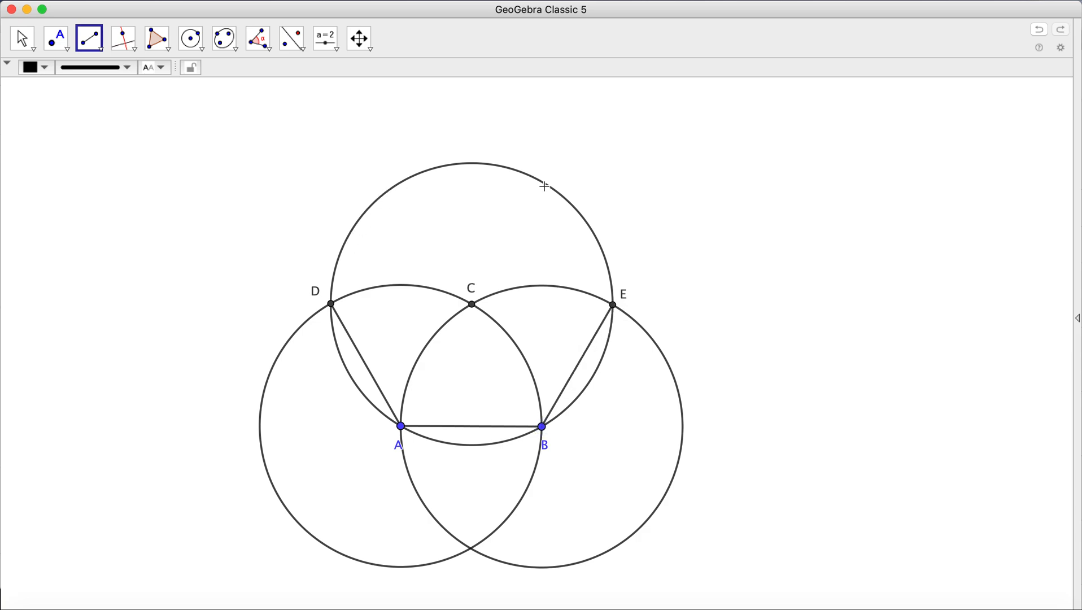
Step: Draw a circle centred at D and passing through C
{"action": "left_click", "coordinate": [191, 38]}
{"action": "left_click", "coordinate": [331, 304]}
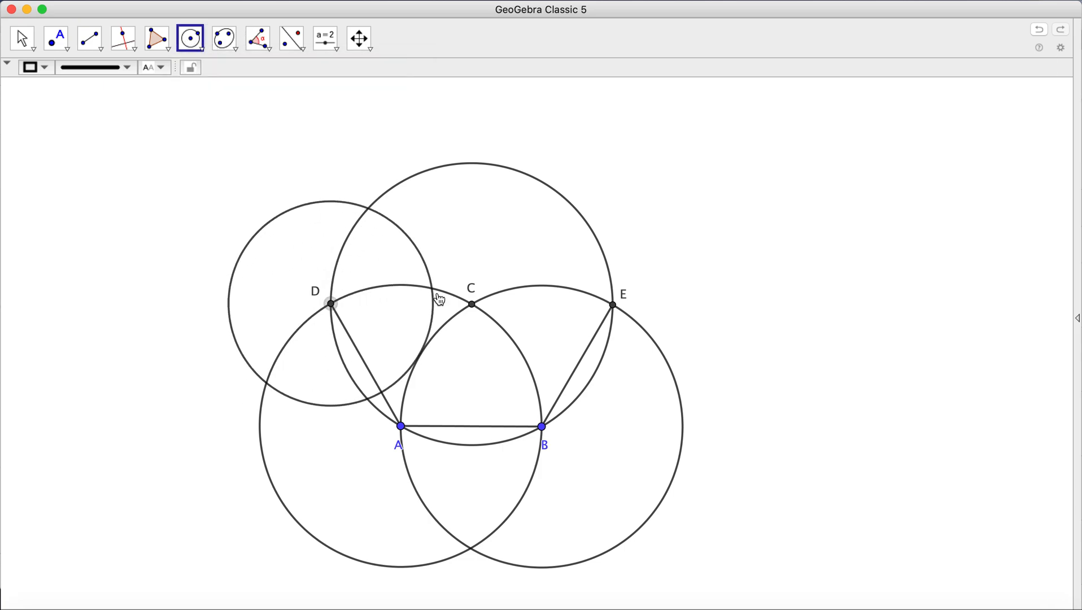
{"action": "left_click", "coordinate": [473, 305]}
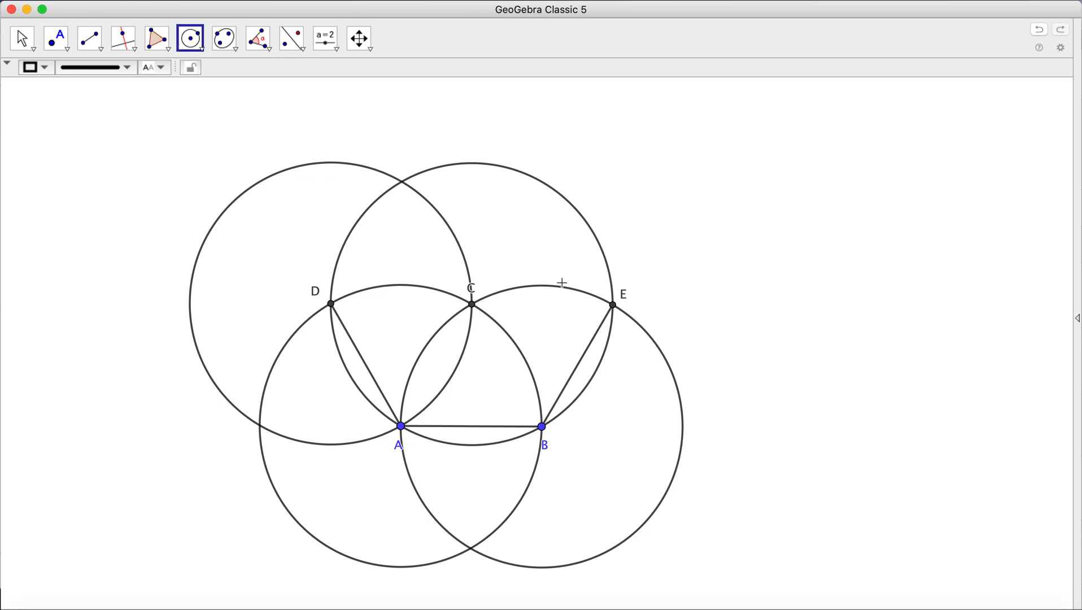
Step: Mark the upper intersection of the circles centred at D and C with a point and show its label above it
{"action": "left_click", "coordinate": [62, 41]}
{"action": "left_click", "coordinate": [401, 182]}
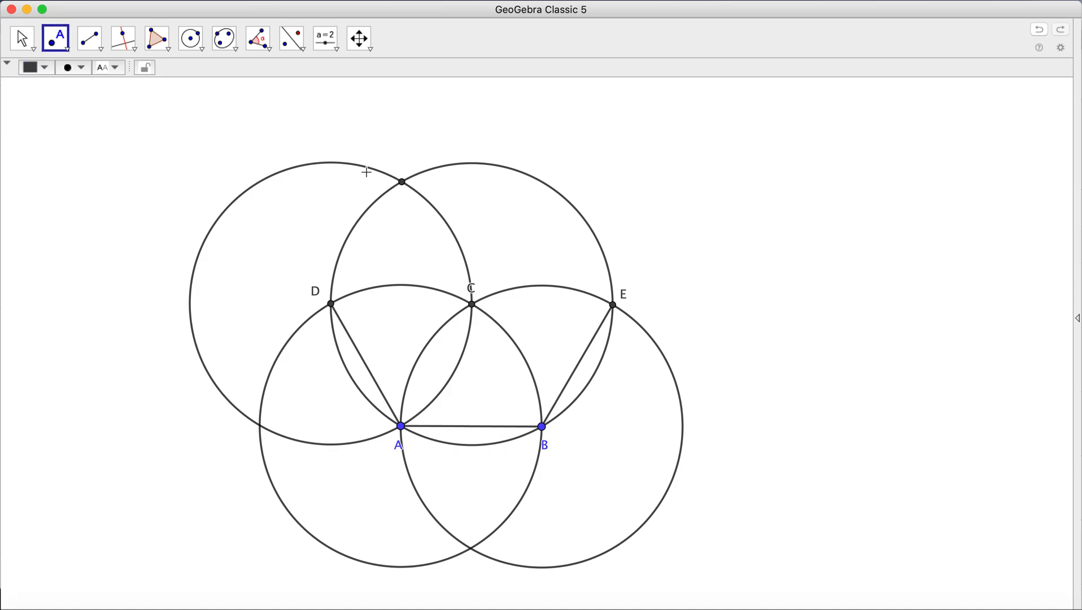
{"action": "left_click", "coordinate": [22, 39]}
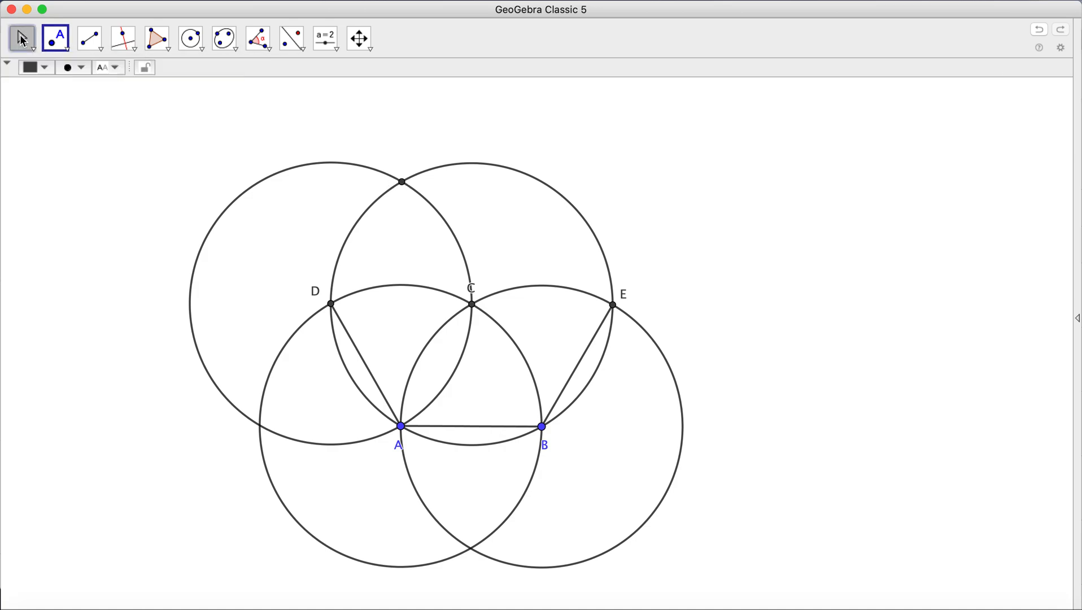
{"action": "right_click", "coordinate": [401, 182]}
{"action": "left_click", "coordinate": [461, 231]}
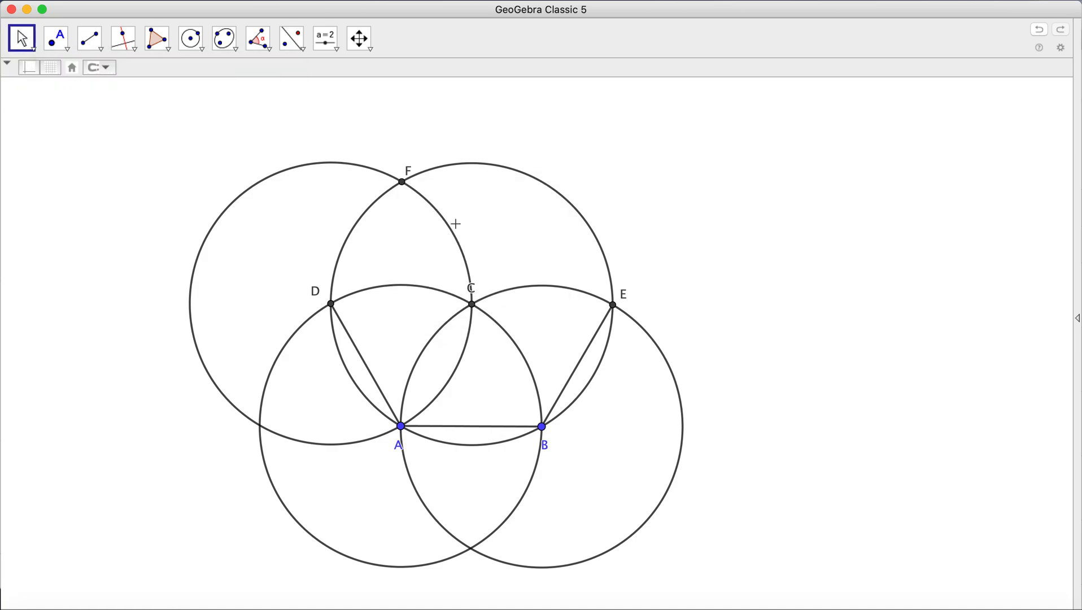
{"action": "left_click", "coordinate": [405, 169]}
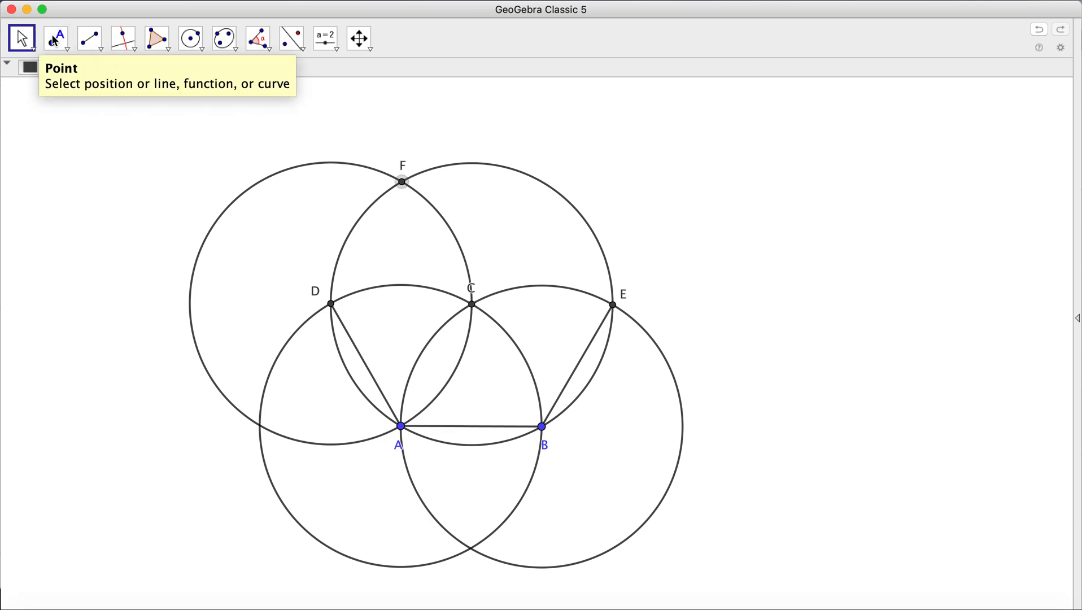
Step: Draw a circle centred at E and passing through C
{"action": "left_click", "coordinate": [193, 38]}
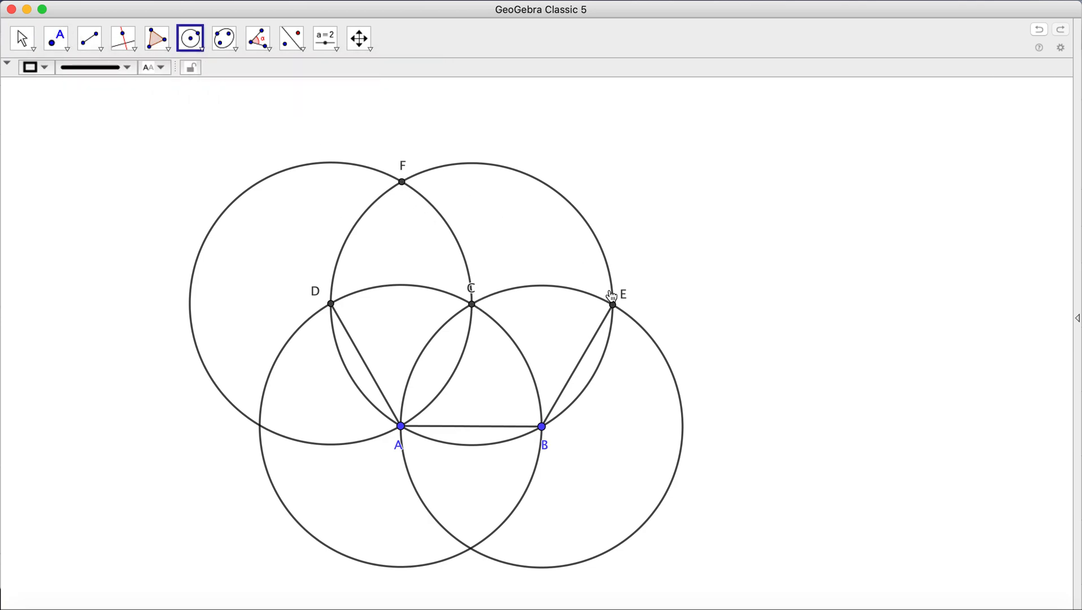
{"action": "left_click", "coordinate": [614, 305]}
{"action": "left_click", "coordinate": [472, 305]}
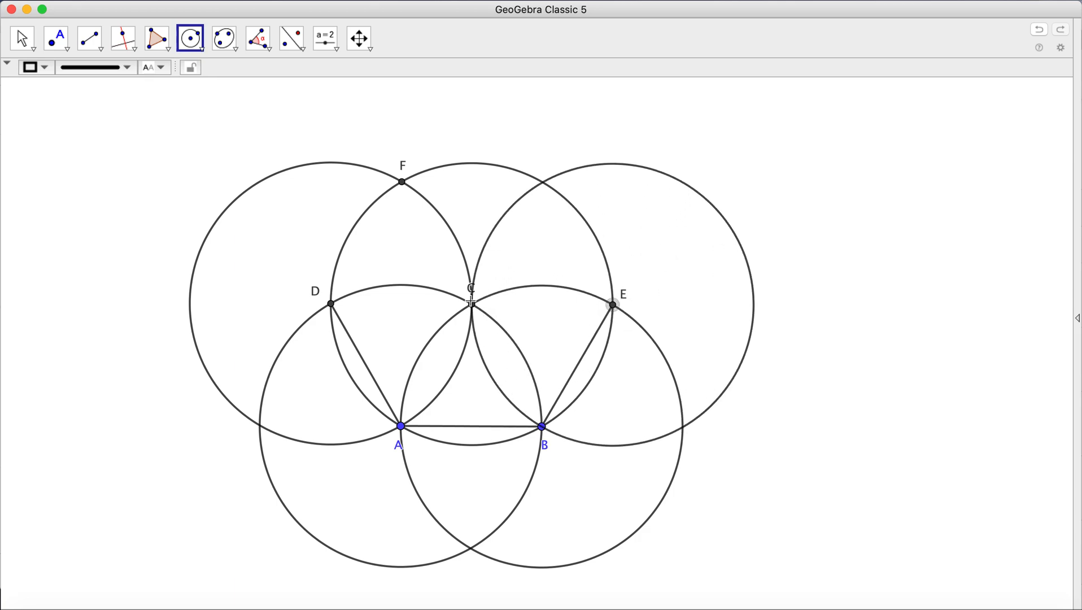
Step: Mark the upper intersection of the circles centred at C and E with a point and show its label above it
{"action": "left_click", "coordinate": [56, 38]}
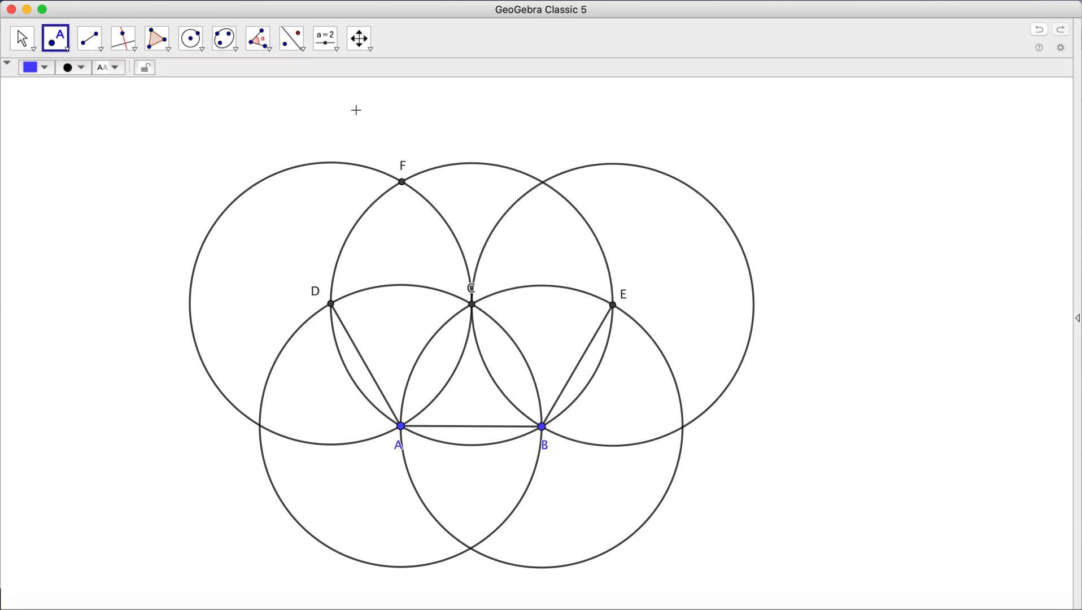
{"action": "left_click", "coordinate": [544, 183]}
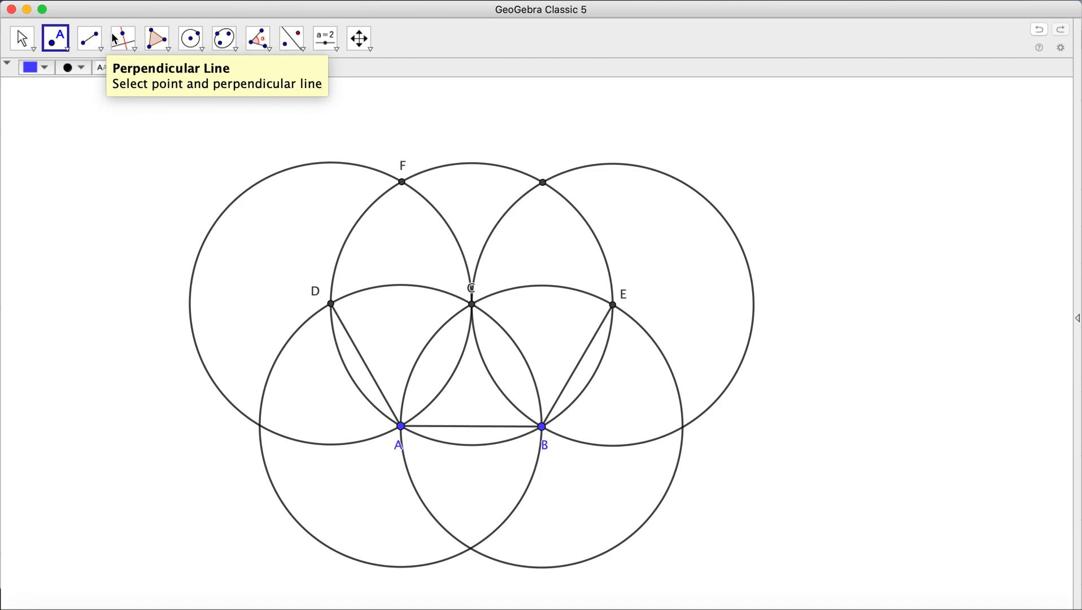
{"action": "left_click", "coordinate": [23, 38]}
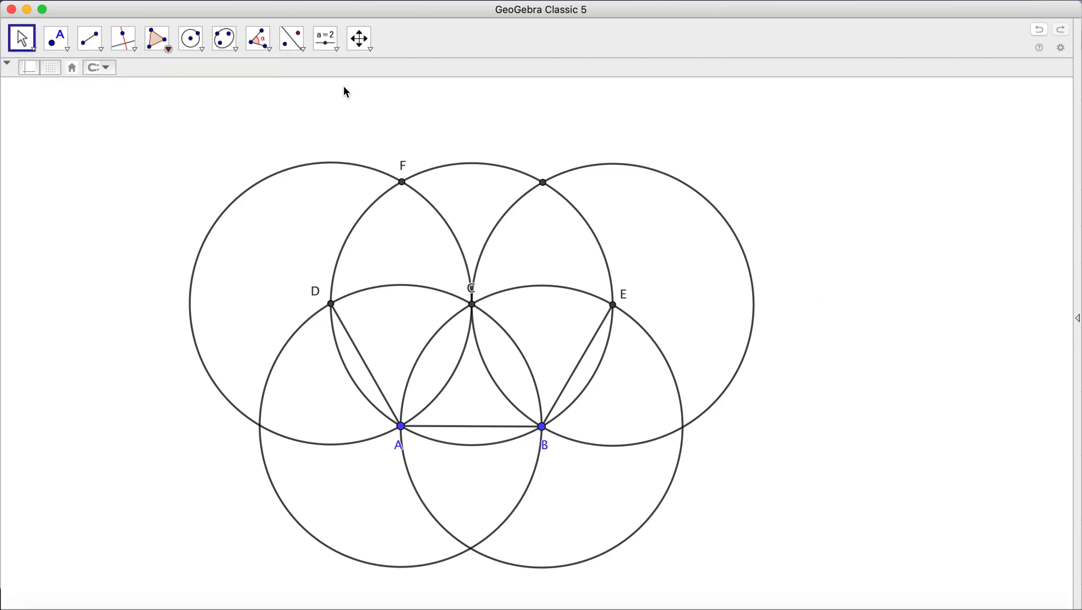
{"action": "right_click", "coordinate": [545, 187]}
{"action": "left_click", "coordinate": [587, 229]}
{"action": "left_click_drag", "start_coordinate": [553, 178], "coordinate": [535, 160]}
Step: Draw segments from D to F, from F to G and from G to E to close the hexagon
{"action": "left_click", "coordinate": [89, 38]}
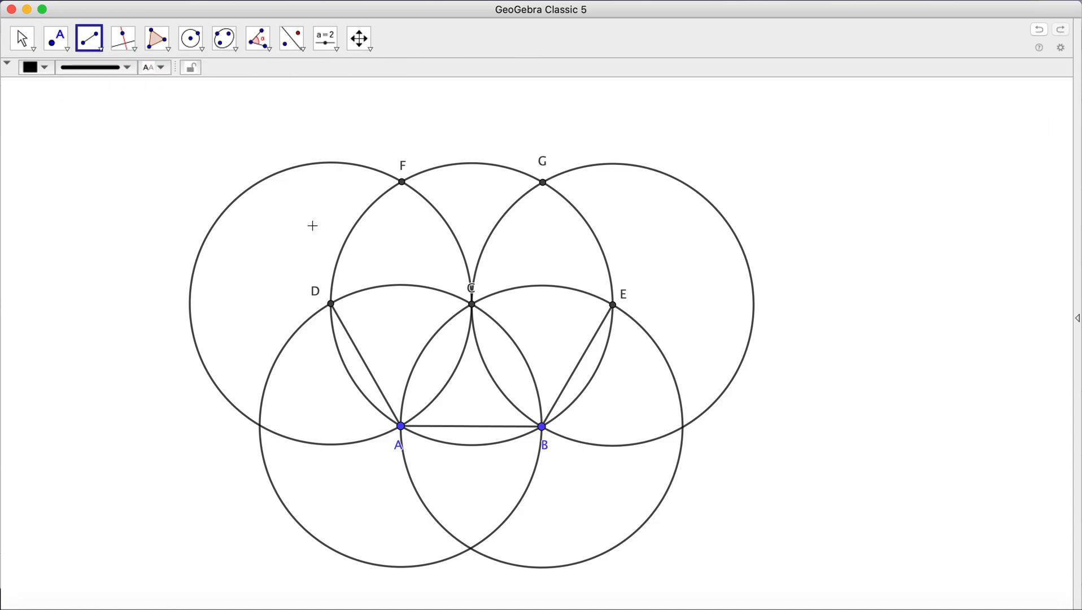
{"action": "left_click", "coordinate": [331, 304]}
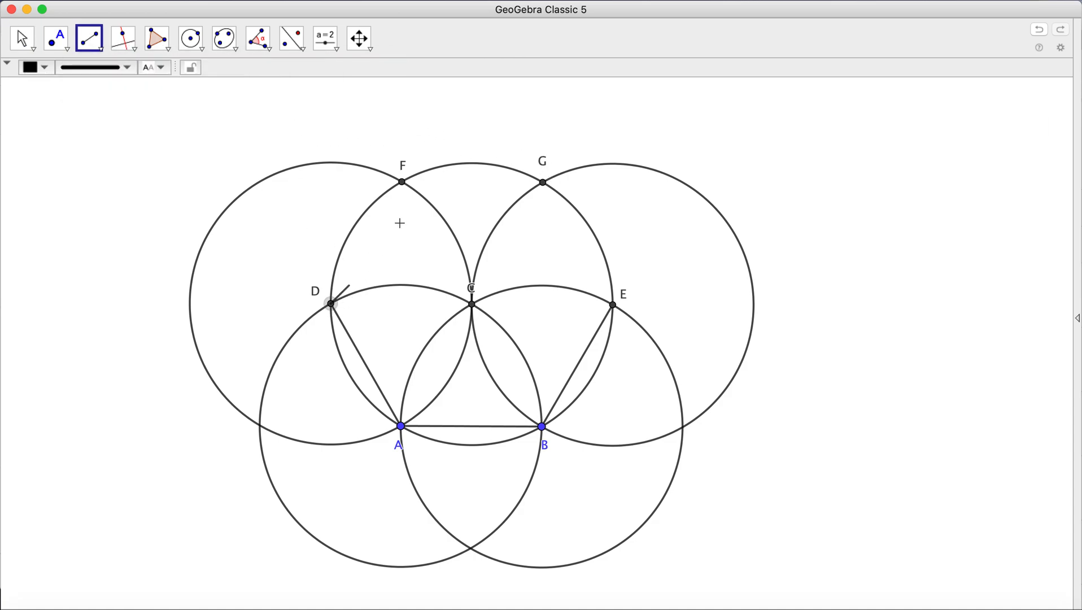
{"action": "left_click", "coordinate": [401, 182]}
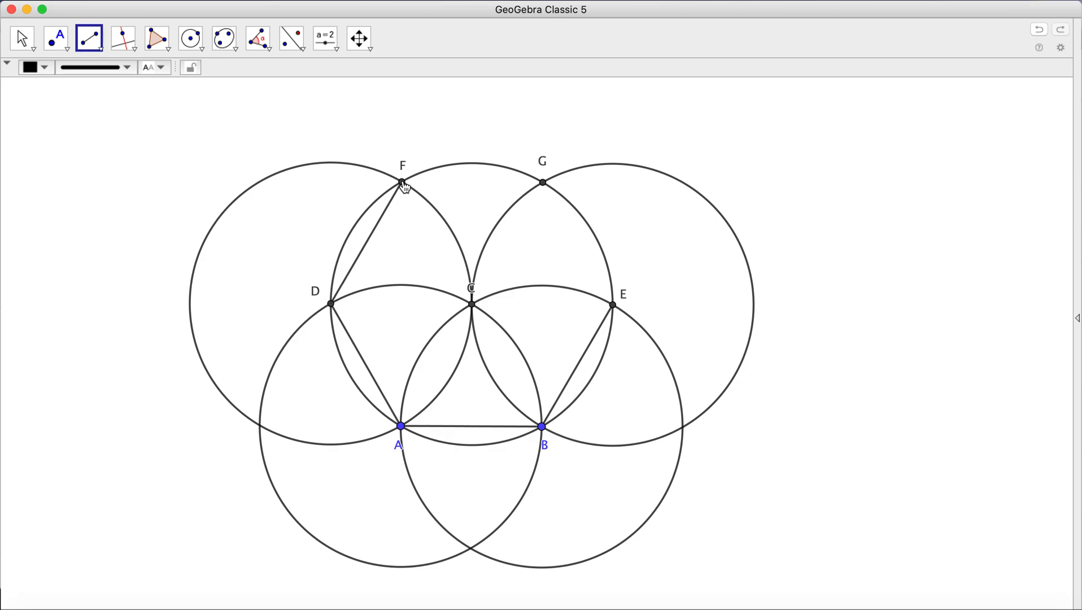
{"action": "left_click", "coordinate": [544, 182]}
{"action": "left_click", "coordinate": [543, 182]}
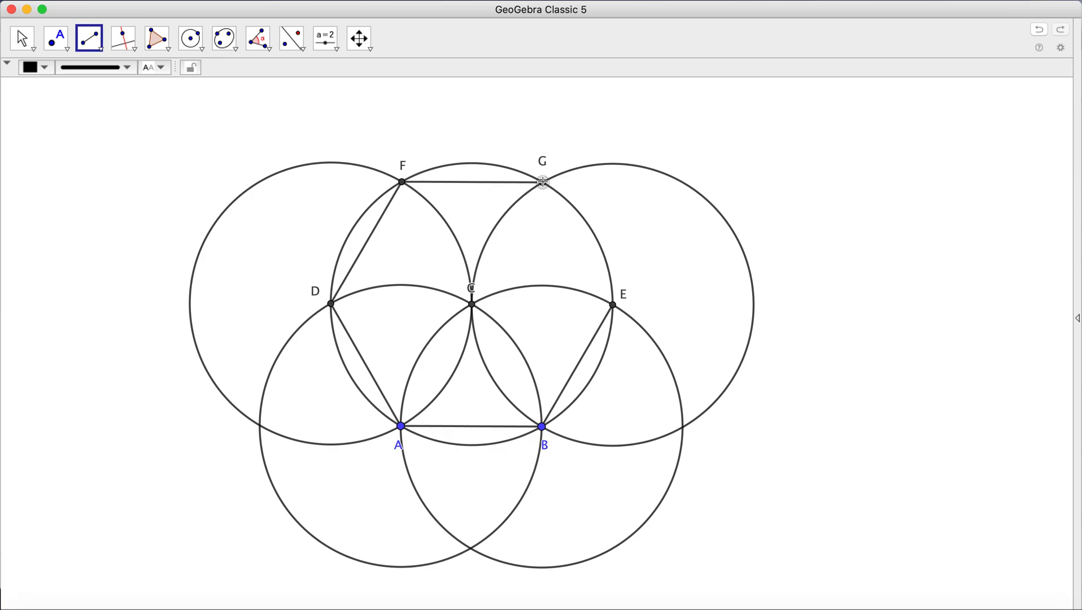
{"action": "left_click", "coordinate": [614, 304]}
Step: Hide the circles centred at D and E
{"action": "left_click", "coordinate": [22, 38]}
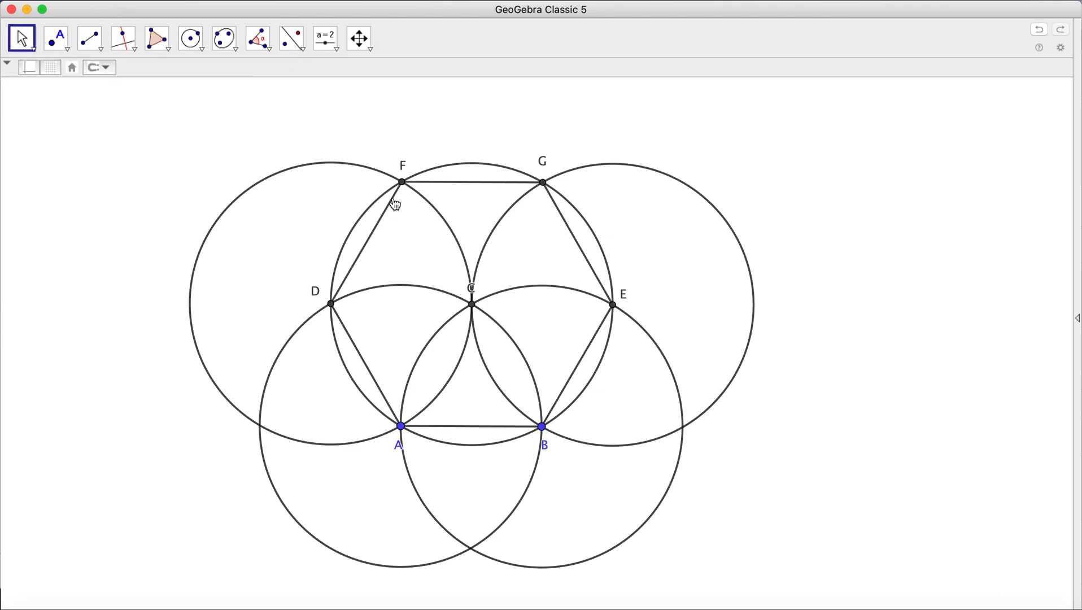
{"action": "right_click", "coordinate": [369, 171]}
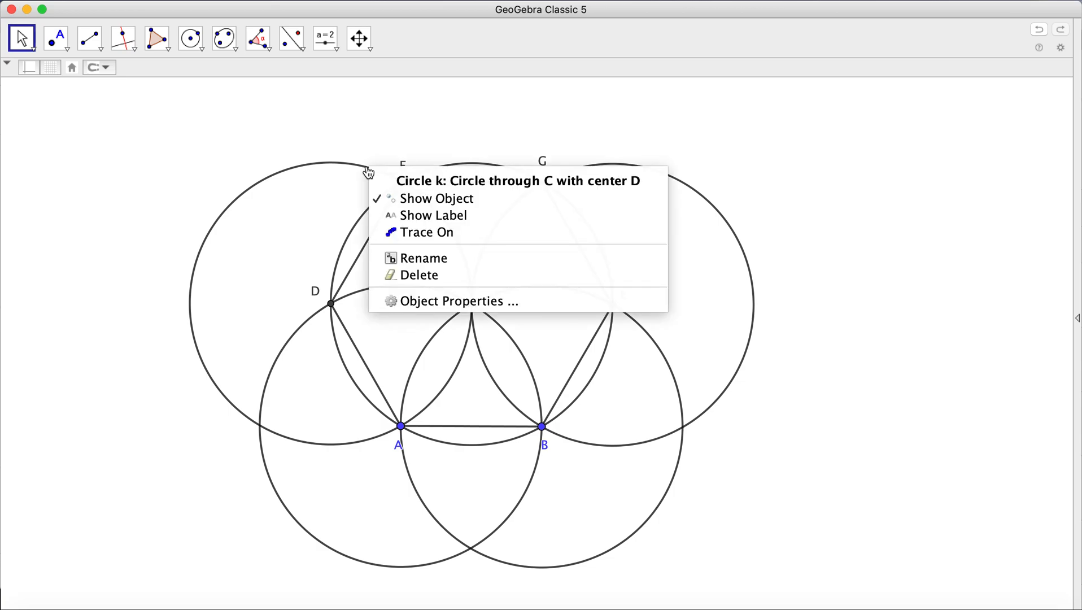
{"action": "left_click", "coordinate": [394, 199]}
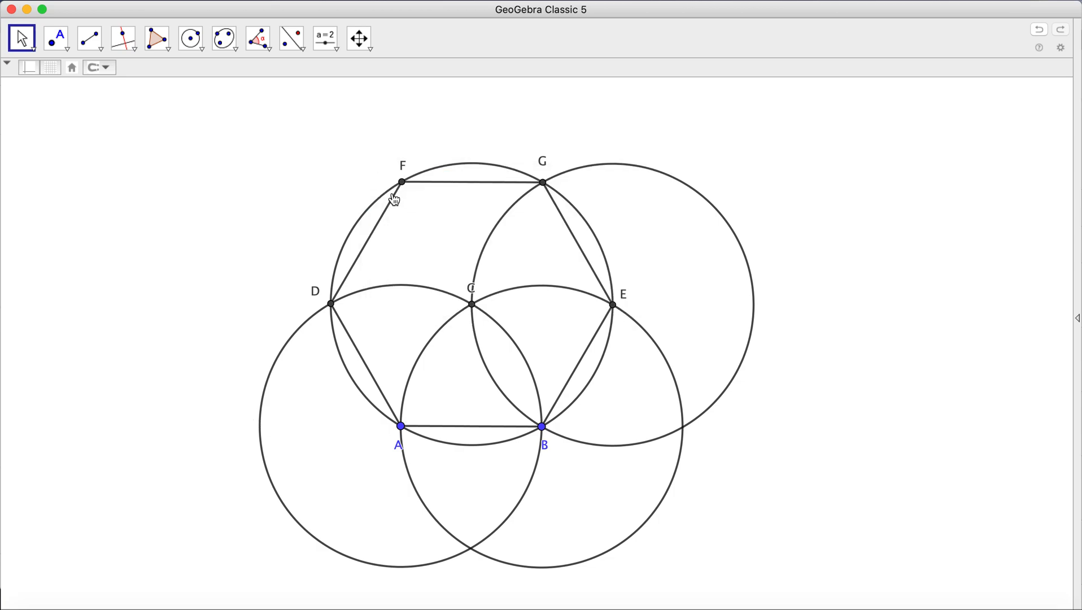
{"action": "right_click", "coordinate": [601, 171]}
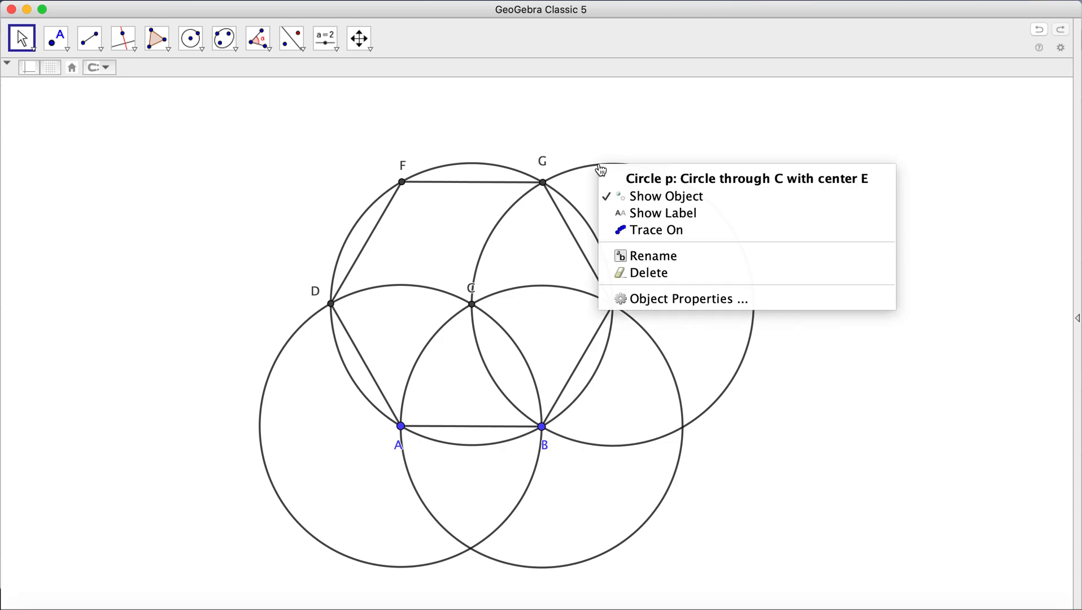
{"action": "left_click", "coordinate": [648, 215]}
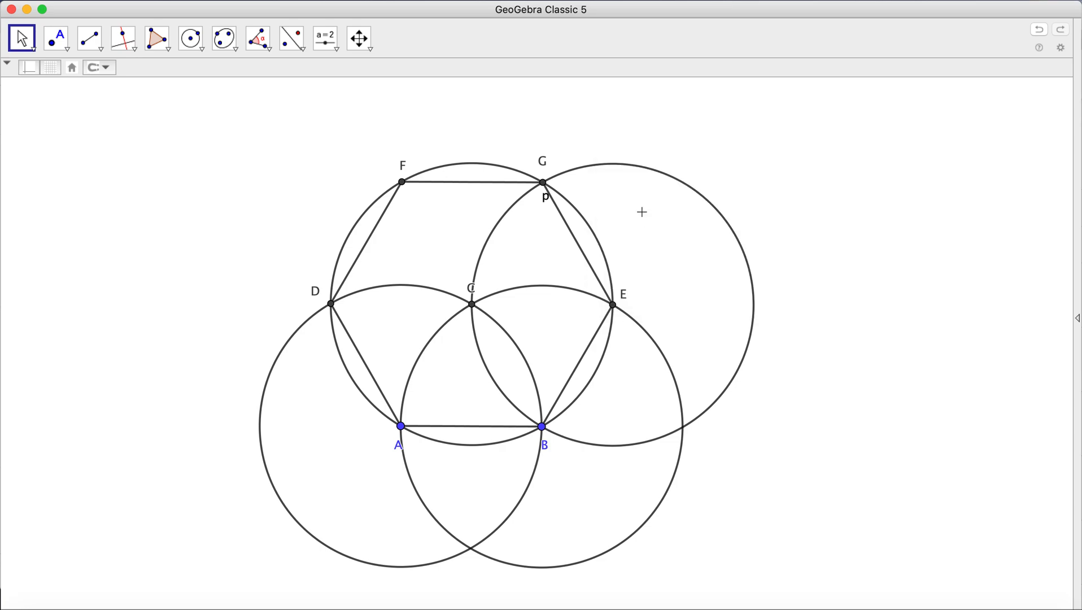
{"action": "right_click", "coordinate": [610, 171]}
{"action": "left_click", "coordinate": [655, 199]}
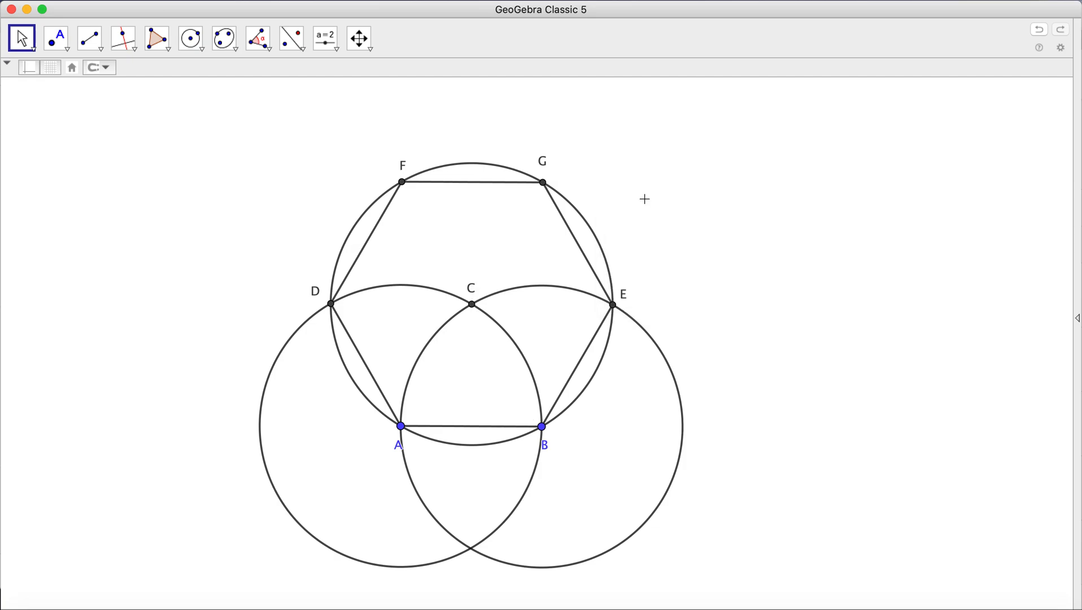
Step: Hide the circles centred at B and A
{"action": "right_click", "coordinate": [636, 326]}
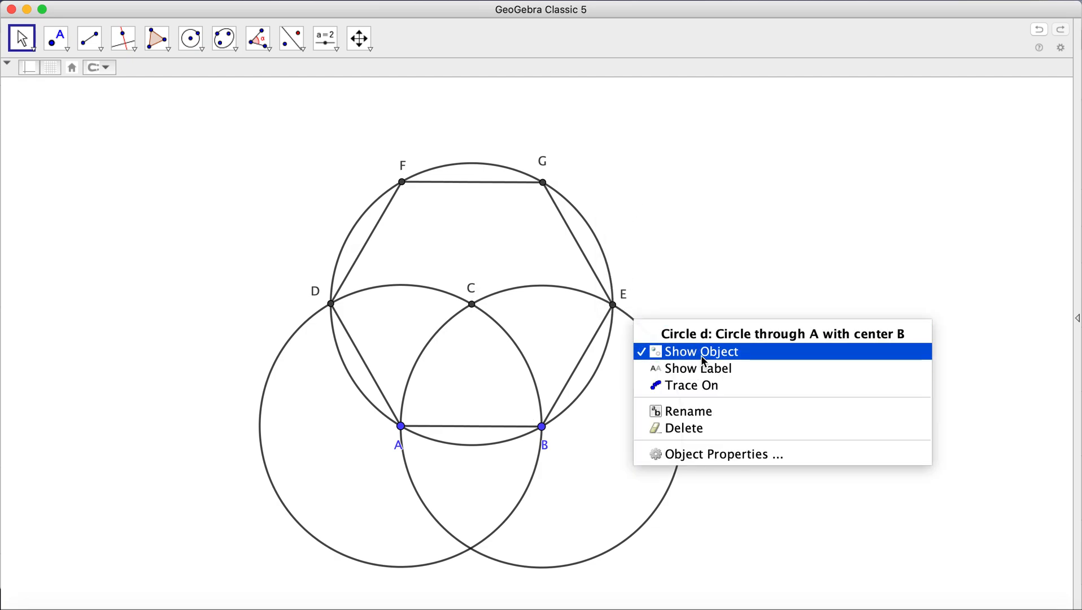
{"action": "left_click", "coordinate": [701, 355]}
{"action": "right_click", "coordinate": [507, 335]}
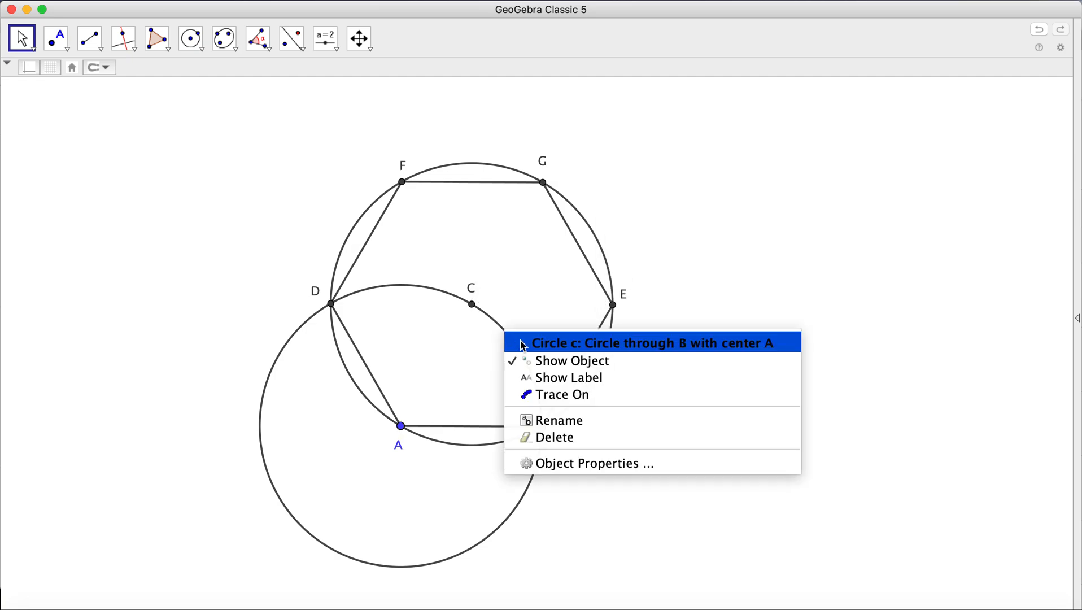
{"action": "left_click", "coordinate": [566, 372]}
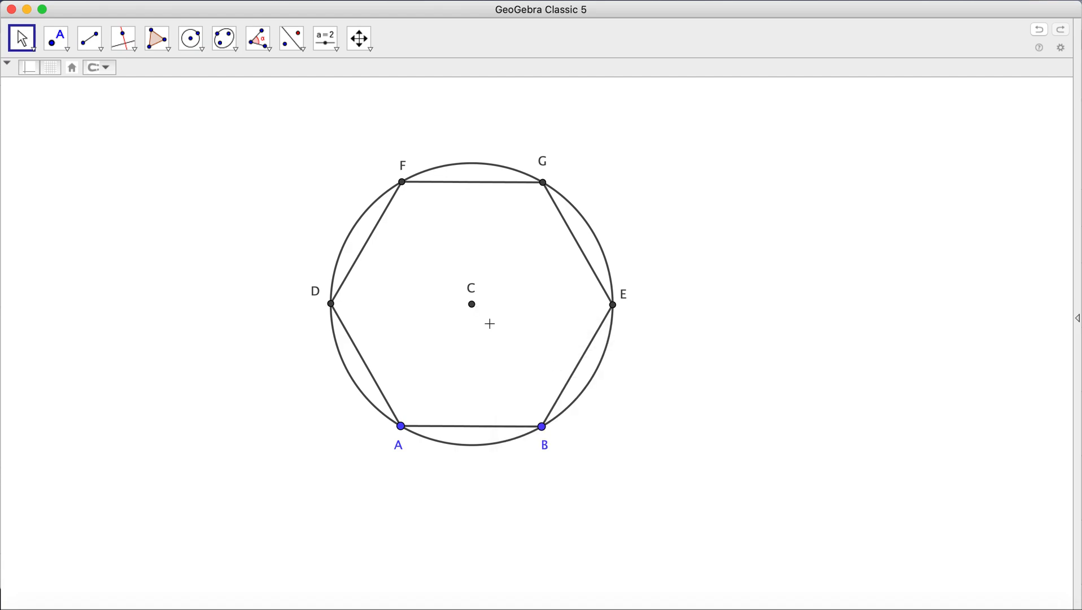
Step: Hide the circle centred at C and the centre point C, leaving only the hexagon shown
{"action": "right_click", "coordinate": [473, 168]}
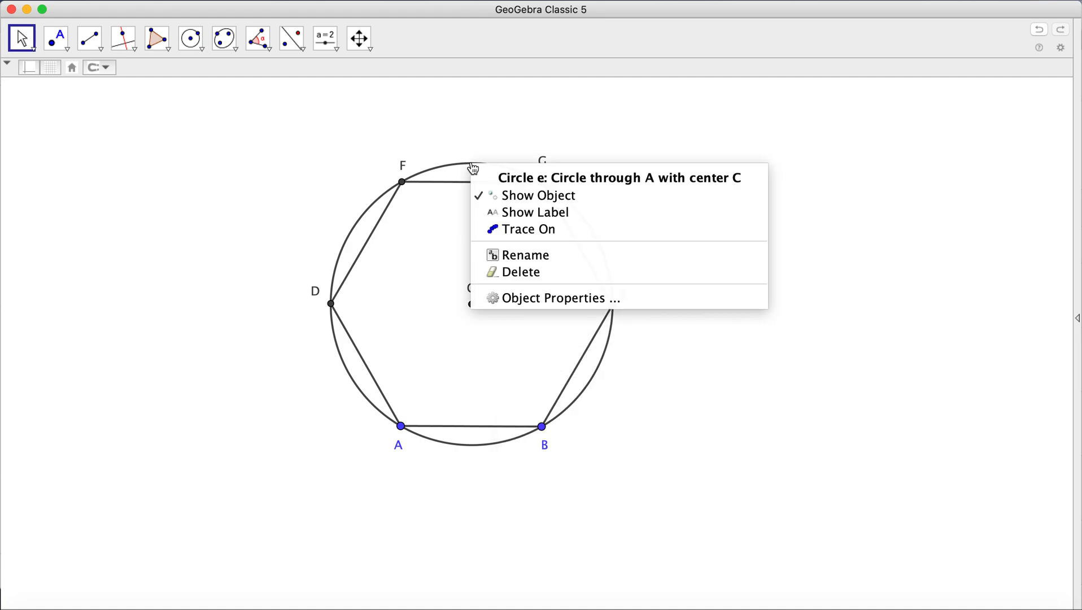
{"action": "left_click", "coordinate": [531, 196]}
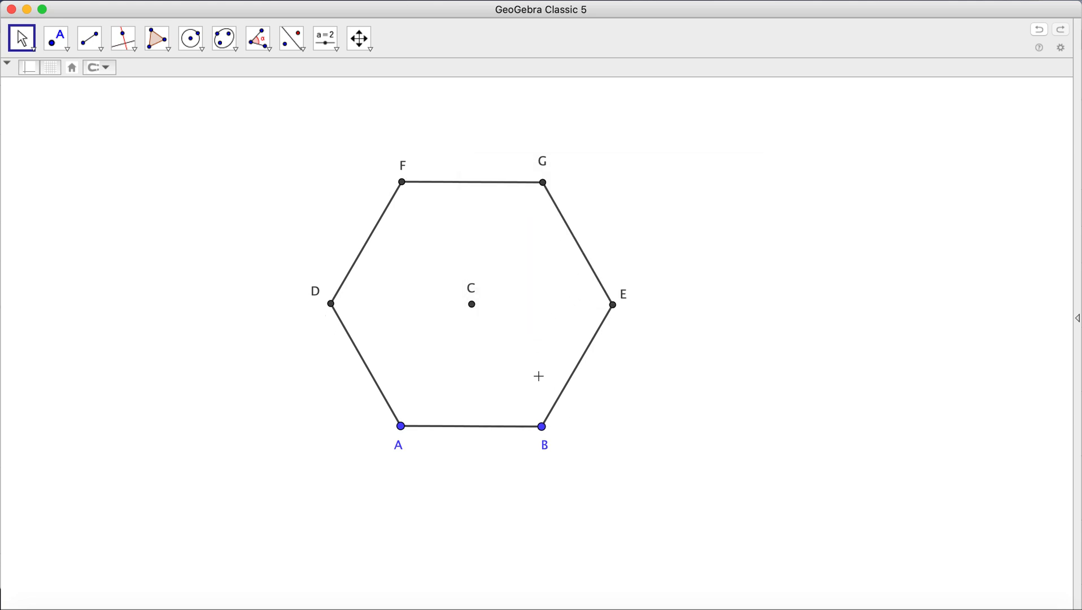
{"action": "right_click", "coordinate": [472, 308]}
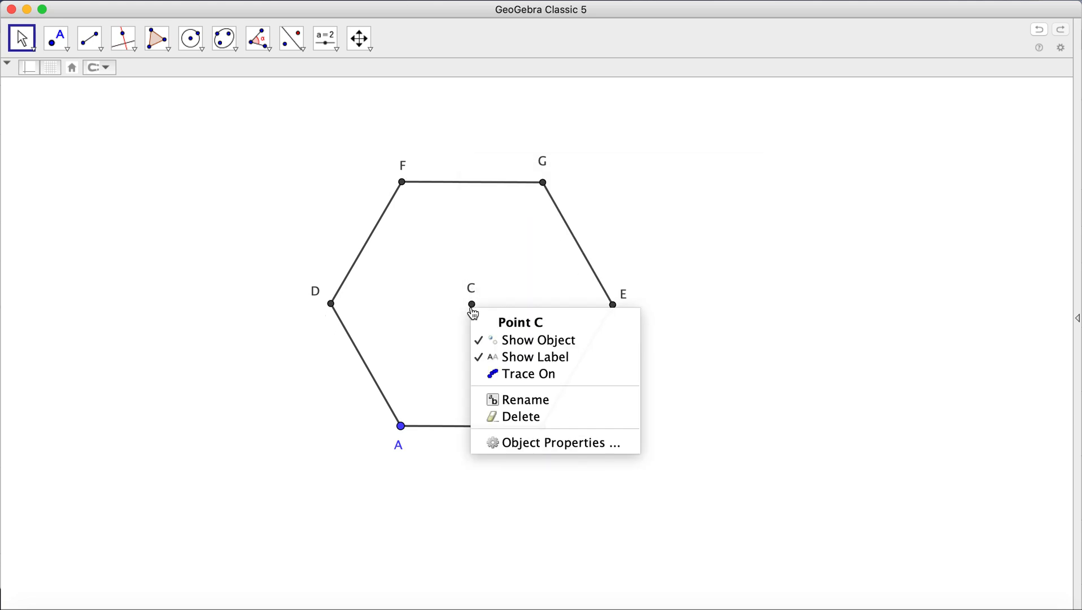
{"action": "left_click", "coordinate": [517, 341]}
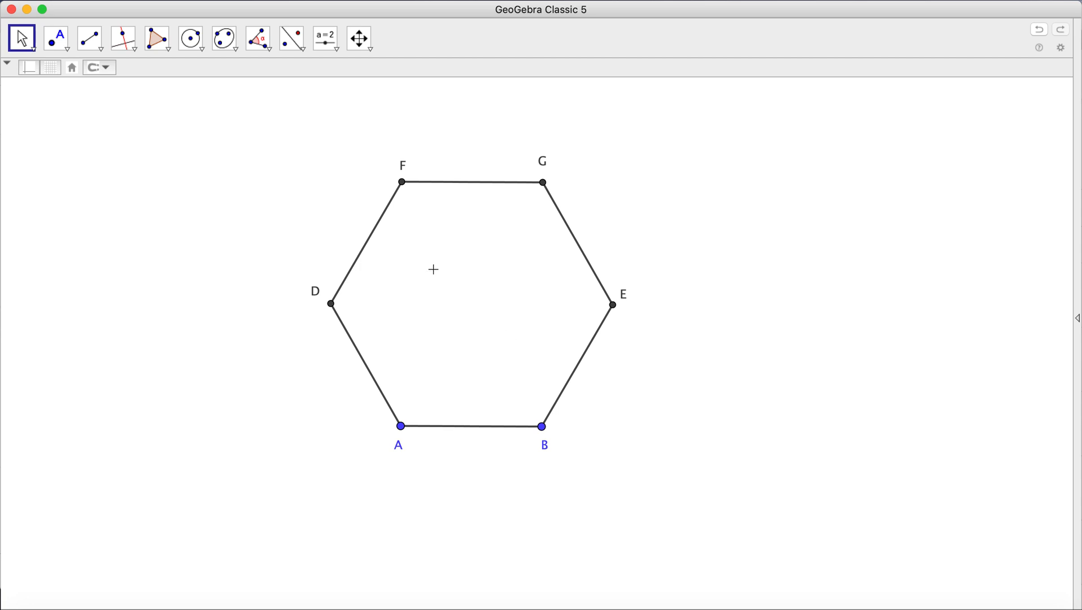
Step: Test the construction by moving B slightly outward and up, and A slightly towards B, to resize the hexagon
{"action": "left_click", "coordinate": [64, 45]}
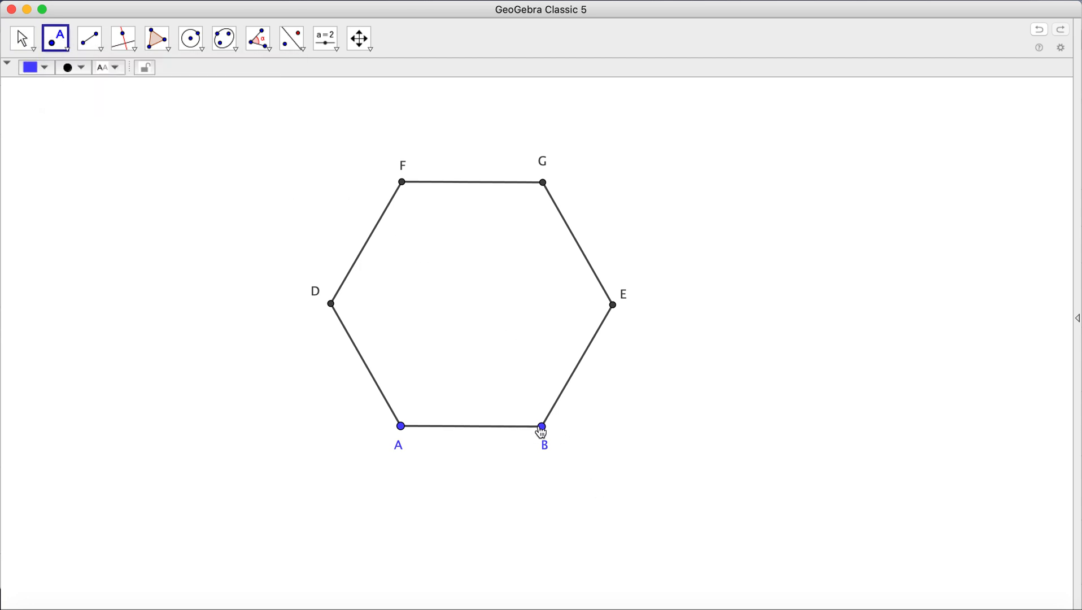
{"action": "left_click", "coordinate": [23, 39]}
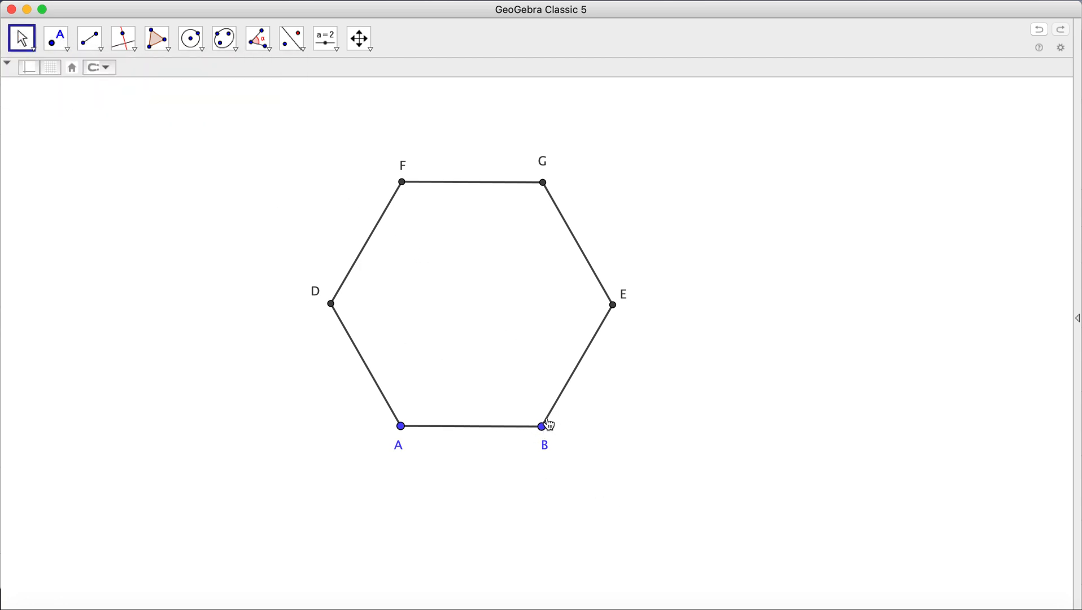
{"action": "mouse_move", "coordinate": [547, 426]}
{"action": "left_mouse_down"}
{"action": "mouse_move", "coordinate": [474, 426]}
{"action": "mouse_move", "coordinate": [623, 434]}
{"action": "mouse_move", "coordinate": [449, 490]}
{"action": "mouse_move", "coordinate": [293, 460]}
{"action": "mouse_move", "coordinate": [402, 520]}
{"action": "mouse_move", "coordinate": [557, 448]}
{"action": "mouse_move", "coordinate": [597, 451]}
{"action": "mouse_move", "coordinate": [607, 405]}
{"action": "mouse_move", "coordinate": [557, 424]}
{"action": "left_mouse_up"}
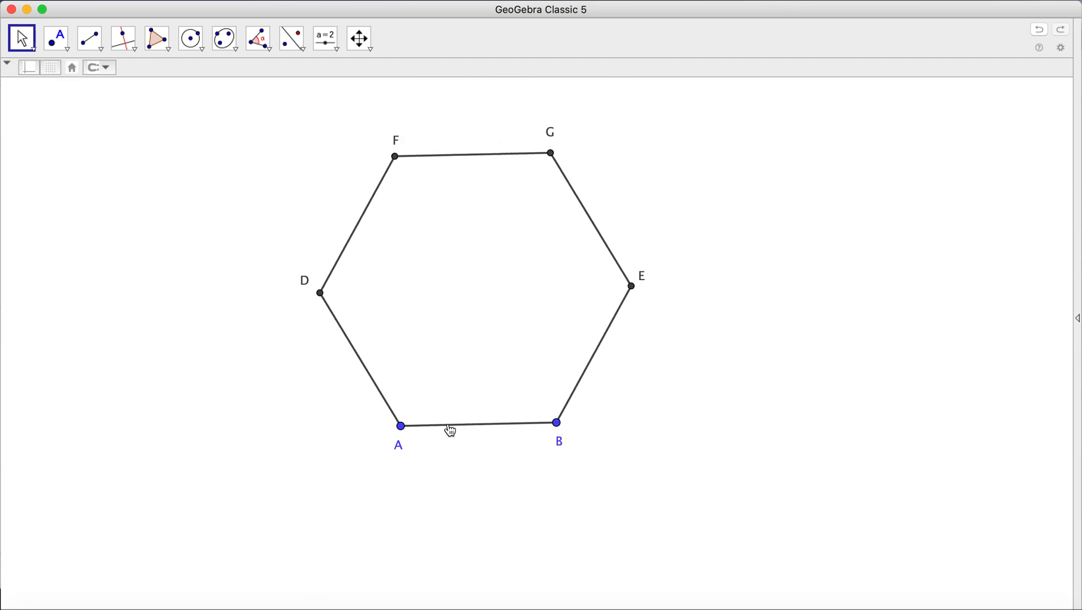
{"action": "mouse_move", "coordinate": [401, 428]}
{"action": "left_mouse_down"}
{"action": "mouse_move", "coordinate": [321, 405]}
{"action": "mouse_move", "coordinate": [420, 424]}
{"action": "left_mouse_up"}
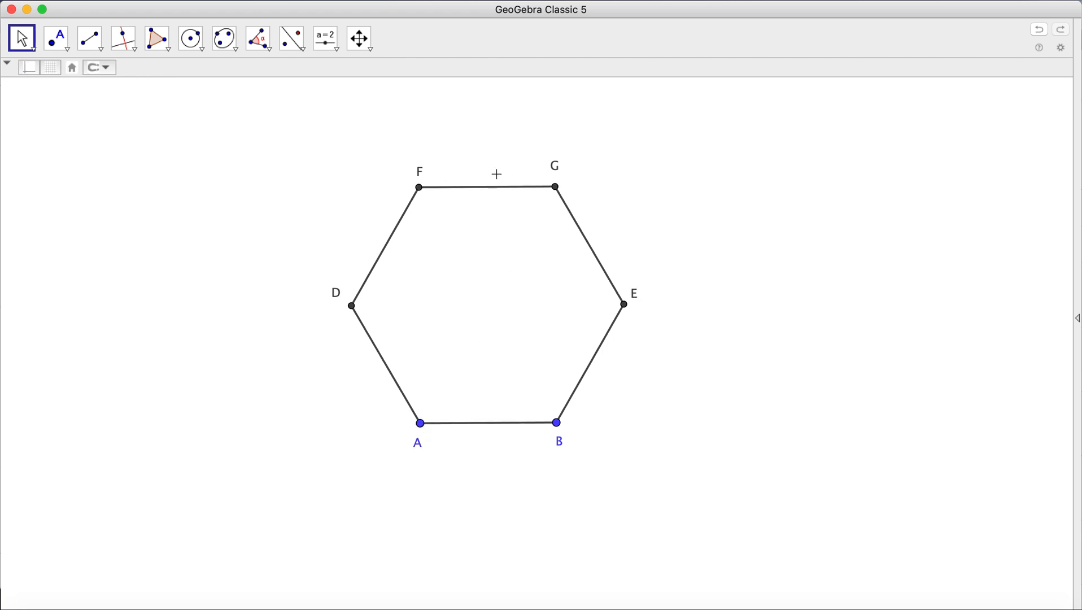